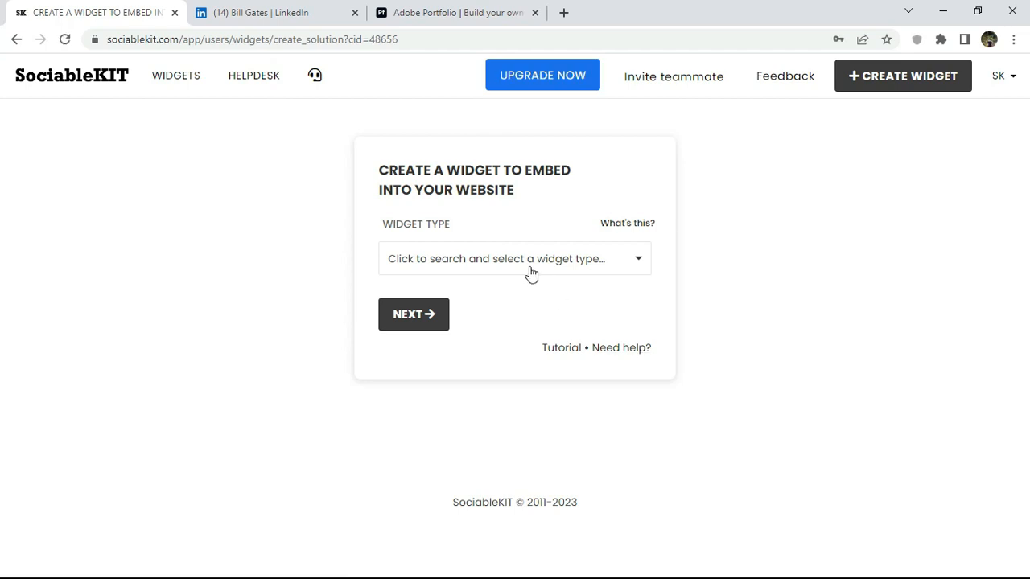
Search the widget types for "linkedin" and choose LinkedIn Profile Posts
{"action": "left_click", "coordinate": [528, 268]}
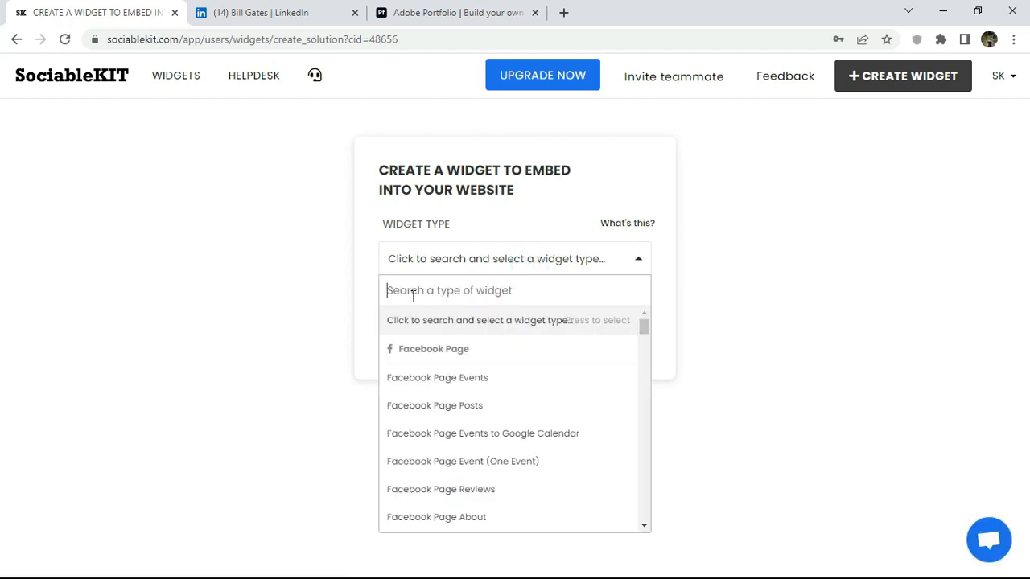
{"action": "type", "text": "linkedin"}
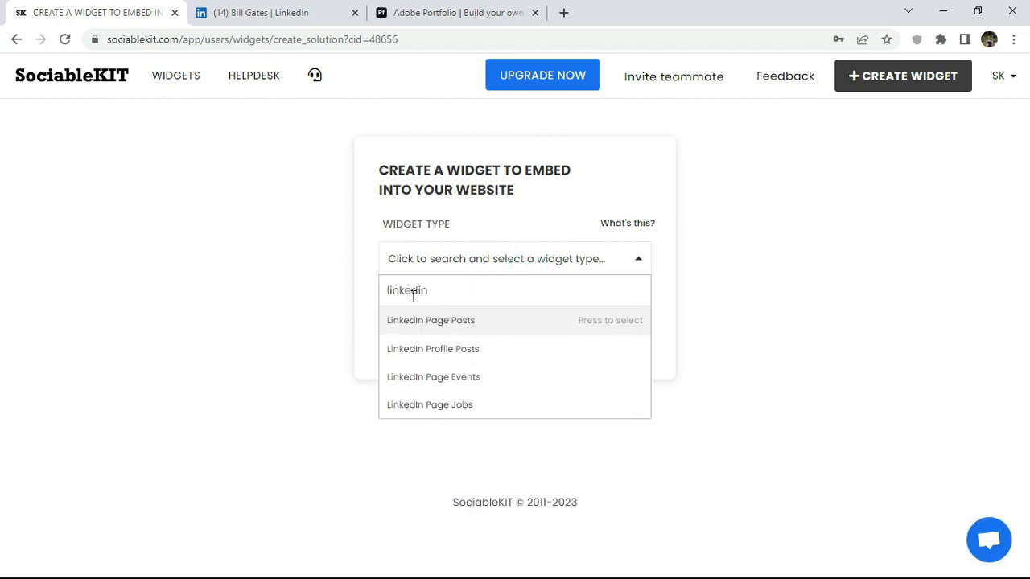
{"action": "left_click", "coordinate": [449, 348]}
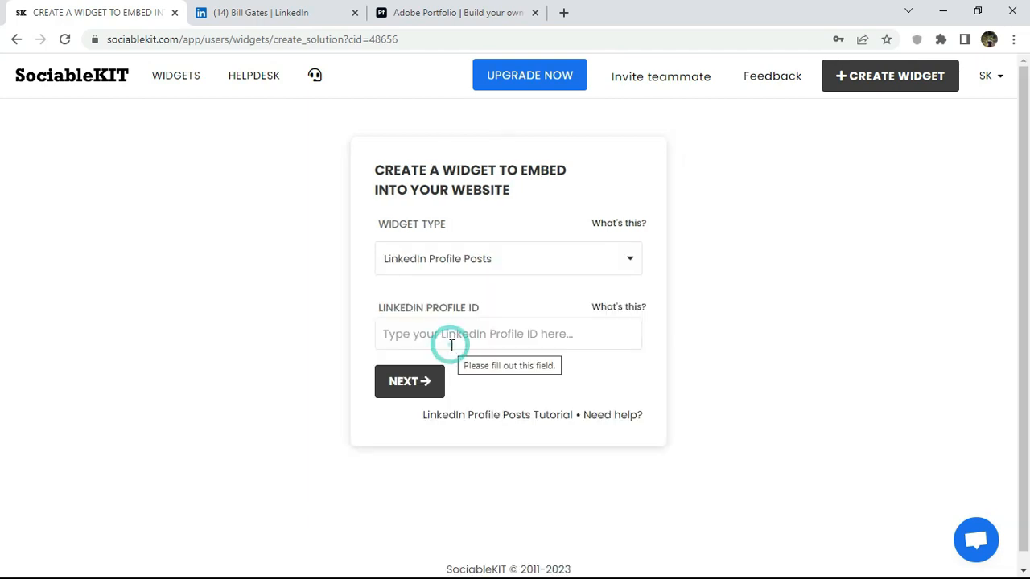
Copy the profile ID from the web address of the open Bill Gates LinkedIn page
{"action": "left_click", "coordinate": [271, 23]}
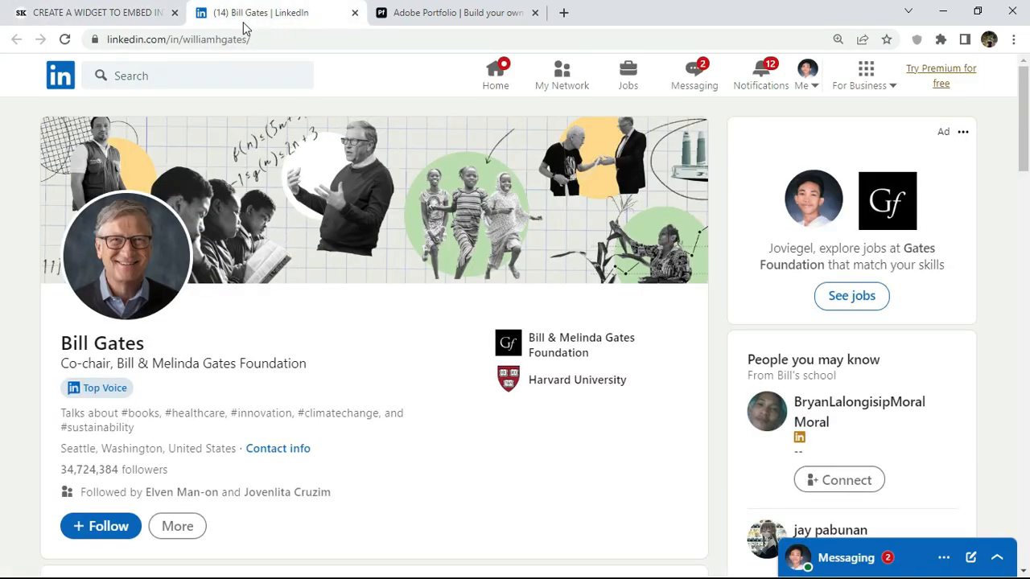
{"action": "left_click", "coordinate": [206, 39]}
{"action": "double_click", "coordinate": [206, 39]}
{"action": "right_click", "coordinate": [271, 38]}
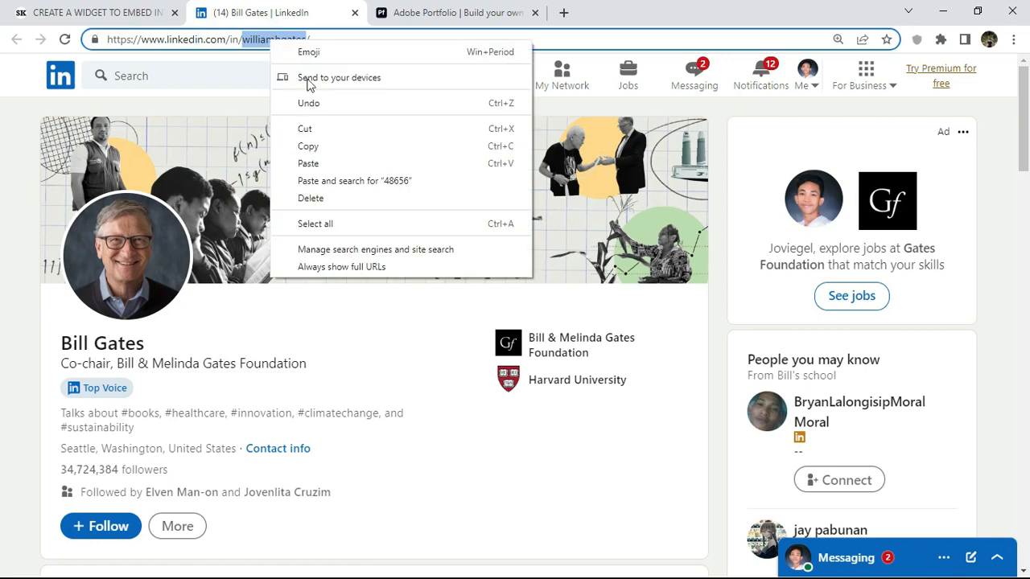
{"action": "left_click", "coordinate": [336, 146]}
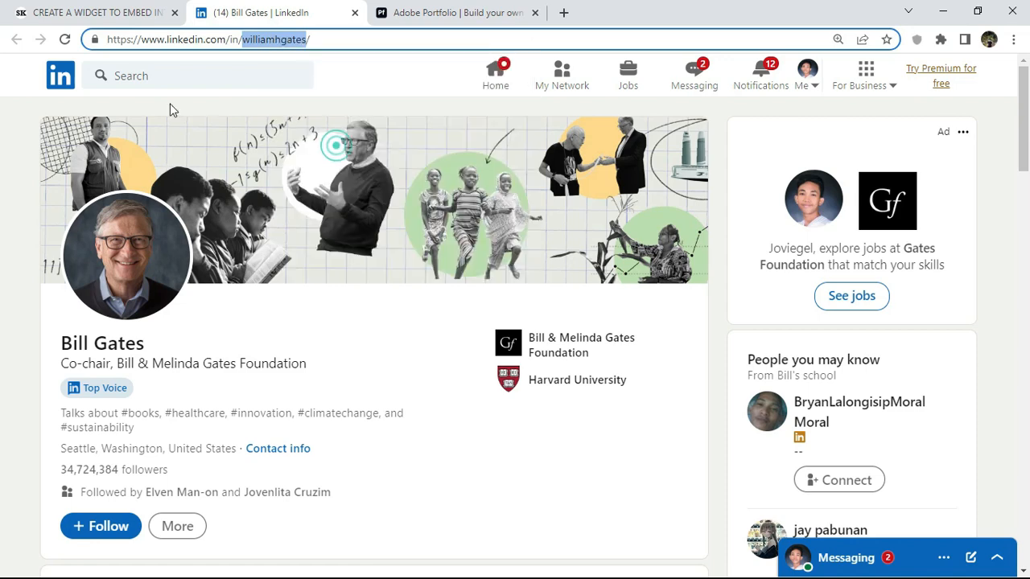
Back in SociableKIT, paste the copied ID as the LinkedIn profile ID and proceed with creating the widget
{"action": "left_click", "coordinate": [93, 14]}
{"action": "right_click", "coordinate": [475, 333]}
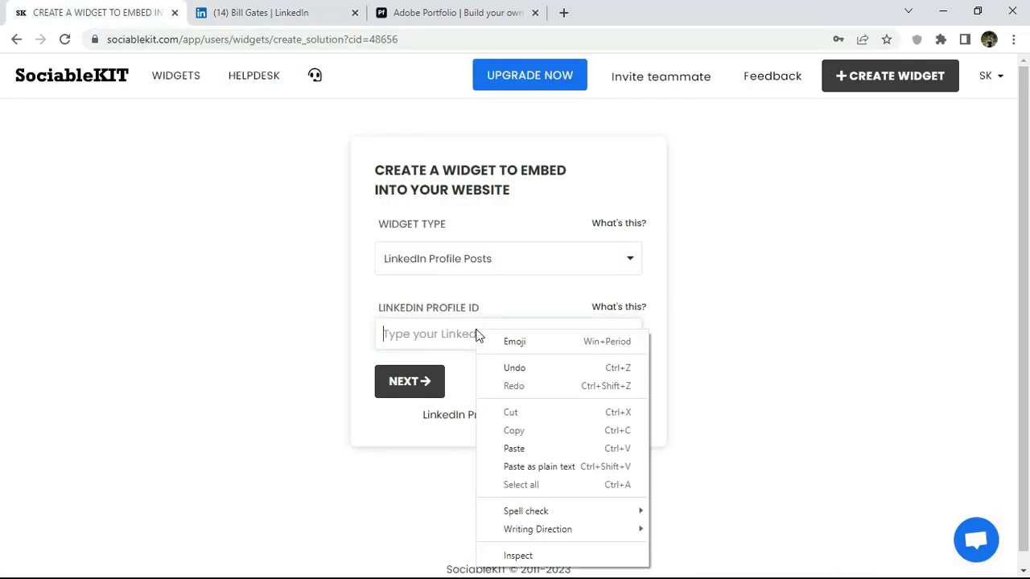
{"action": "left_click", "coordinate": [523, 448]}
{"action": "left_click", "coordinate": [410, 380]}
{"action": "left_click", "coordinate": [414, 381]}
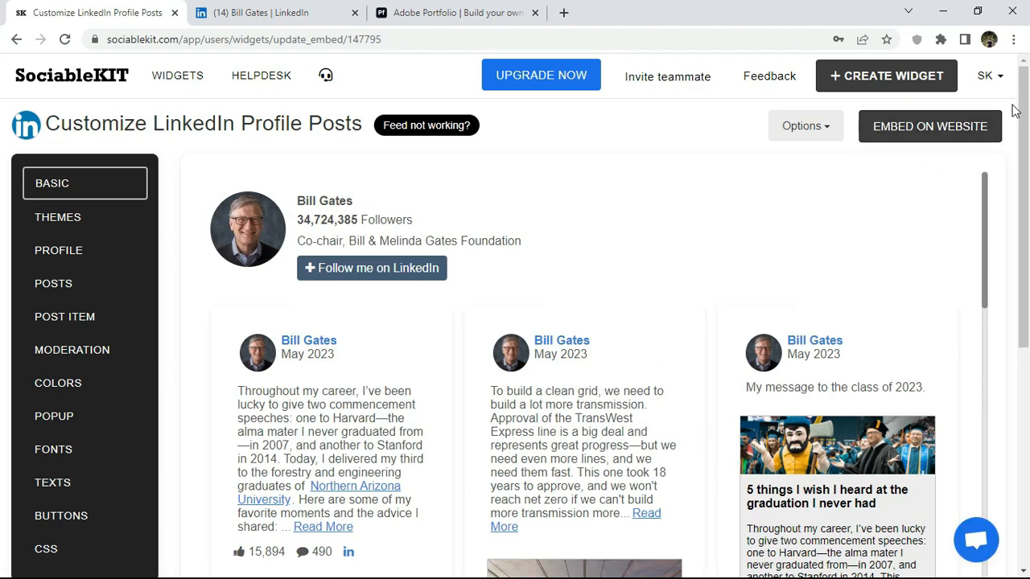
Set the widget's color theme to Maayos Theme, save the change and look over the feed preview
{"action": "mouse_move", "coordinate": [1023, 105]}
{"action": "left_mouse_down"}
{"action": "mouse_move", "coordinate": [1024, 301]}
{"action": "mouse_move", "coordinate": [1027, 90]}
{"action": "left_mouse_up"}
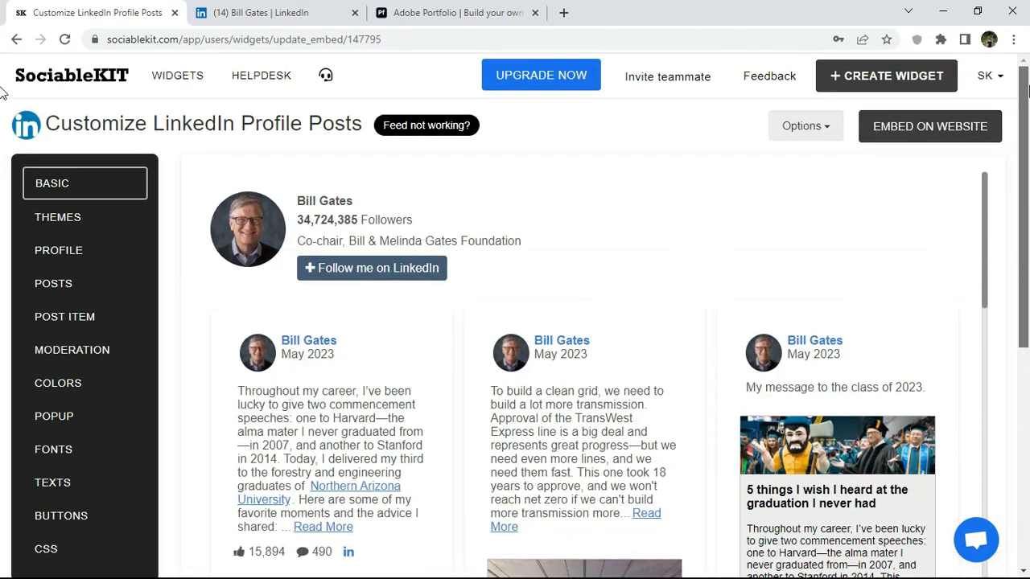
{"action": "left_click_drag", "start_coordinate": [983, 183], "coordinate": [962, 183]}
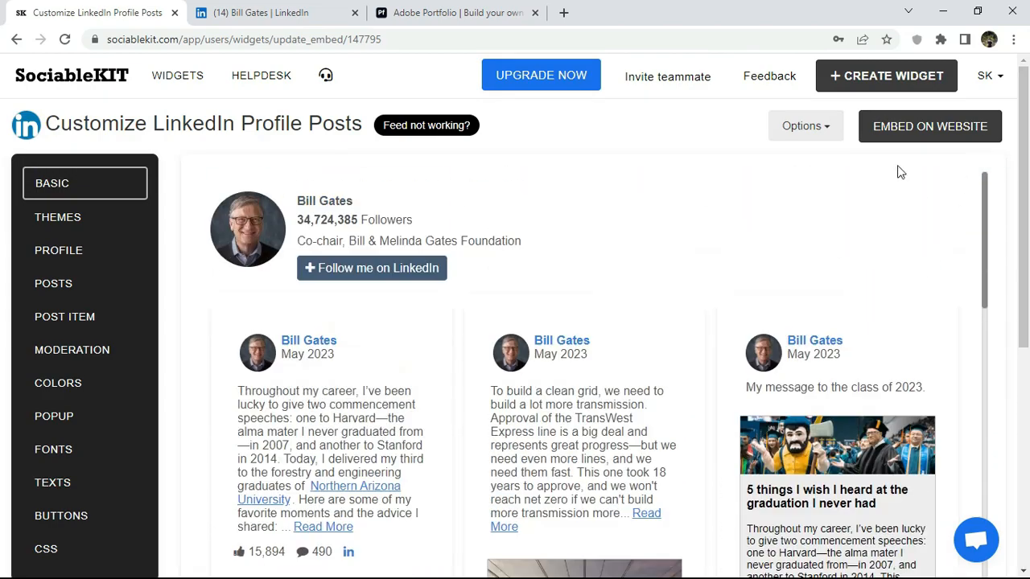
{"action": "left_click", "coordinate": [85, 184]}
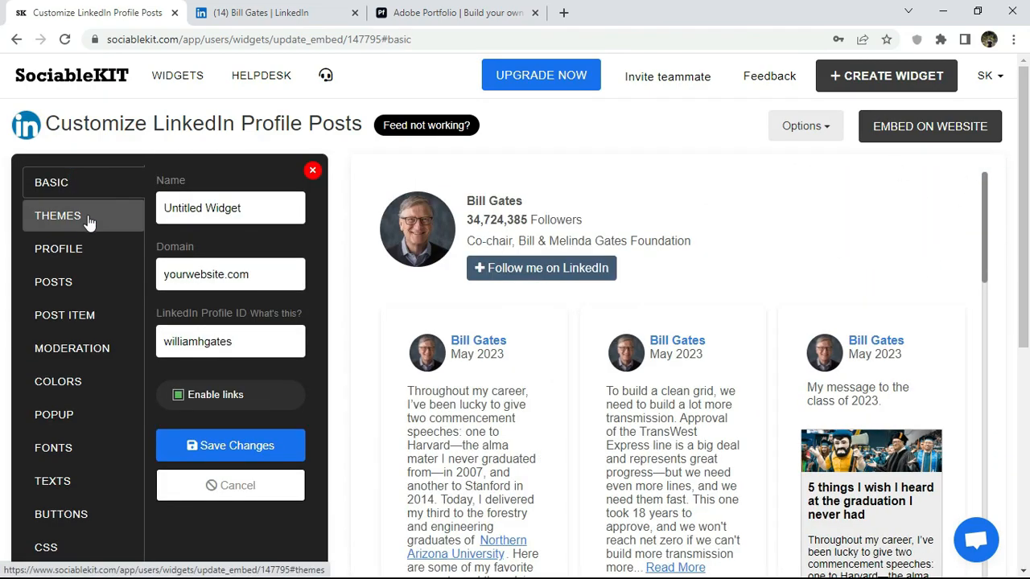
{"action": "left_click", "coordinate": [87, 217]}
{"action": "left_click", "coordinate": [217, 204]}
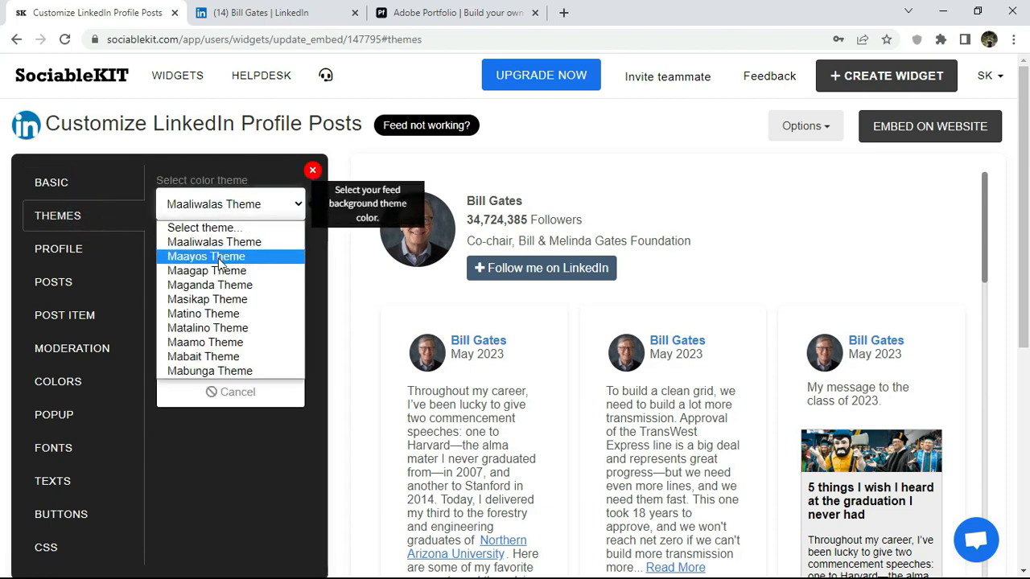
{"action": "left_click", "coordinate": [217, 257]}
{"action": "left_click", "coordinate": [216, 347]}
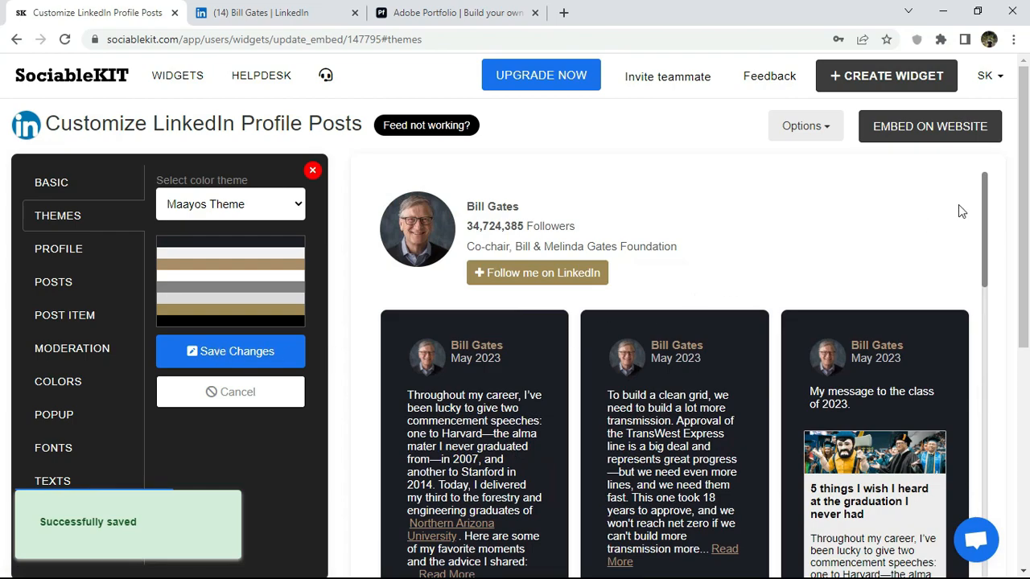
{"action": "mouse_move", "coordinate": [985, 195]}
{"action": "left_mouse_down"}
{"action": "mouse_move", "coordinate": [976, 429]}
{"action": "mouse_move", "coordinate": [975, 306]}
{"action": "mouse_move", "coordinate": [995, 199]}
{"action": "left_mouse_up"}
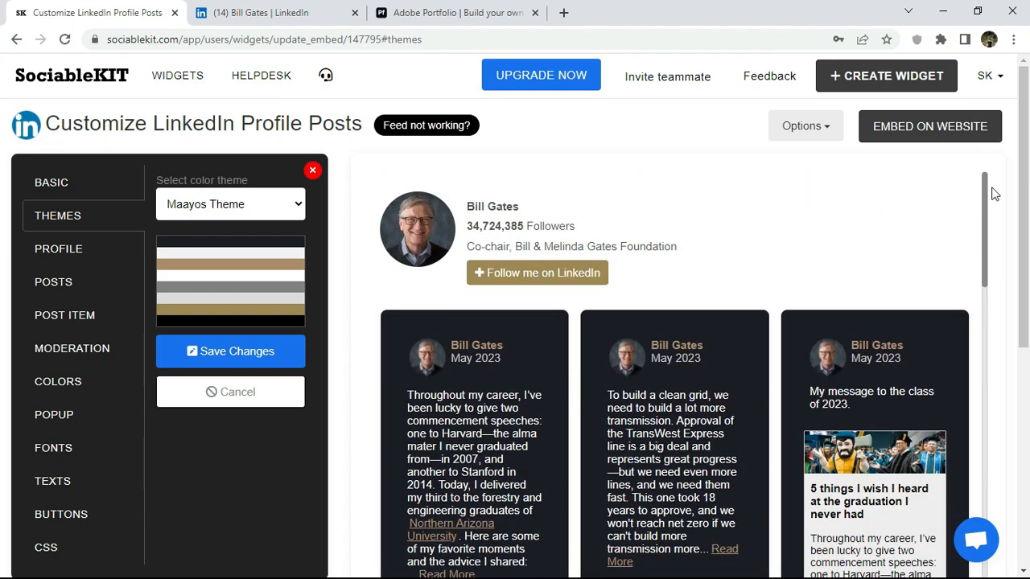
Switch the widget's color theme to Maaliwalas Theme and save the change
{"action": "left_click", "coordinate": [230, 204]}
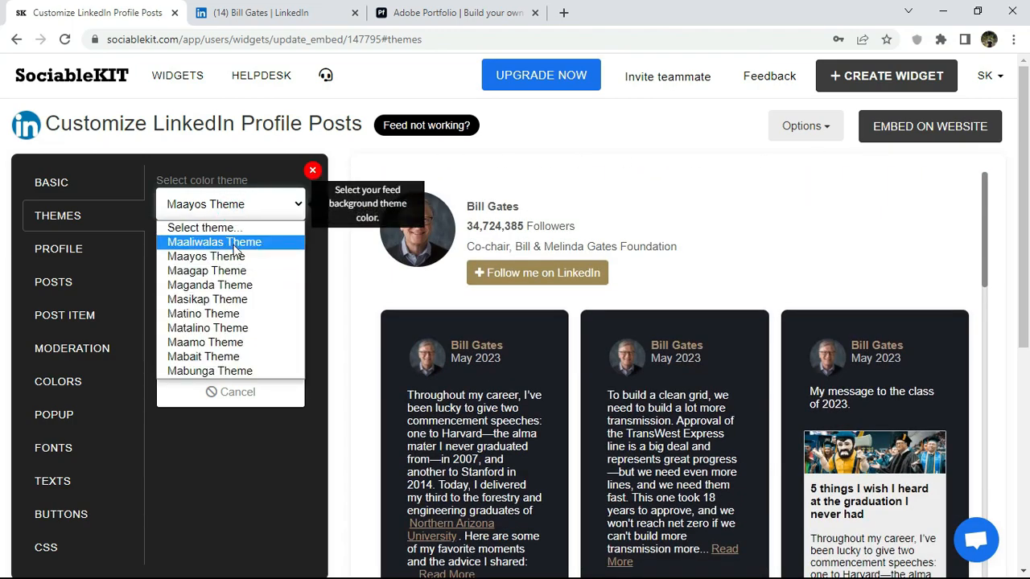
{"action": "left_click", "coordinate": [232, 241]}
{"action": "left_click", "coordinate": [228, 346]}
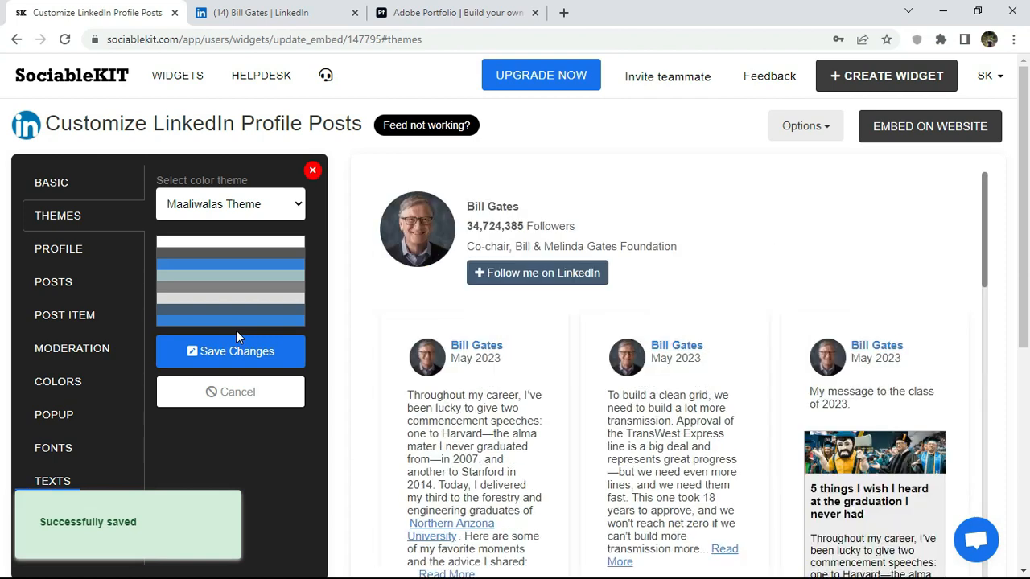
Set the posts layout to Carousel and save the change
{"action": "left_click", "coordinate": [70, 261]}
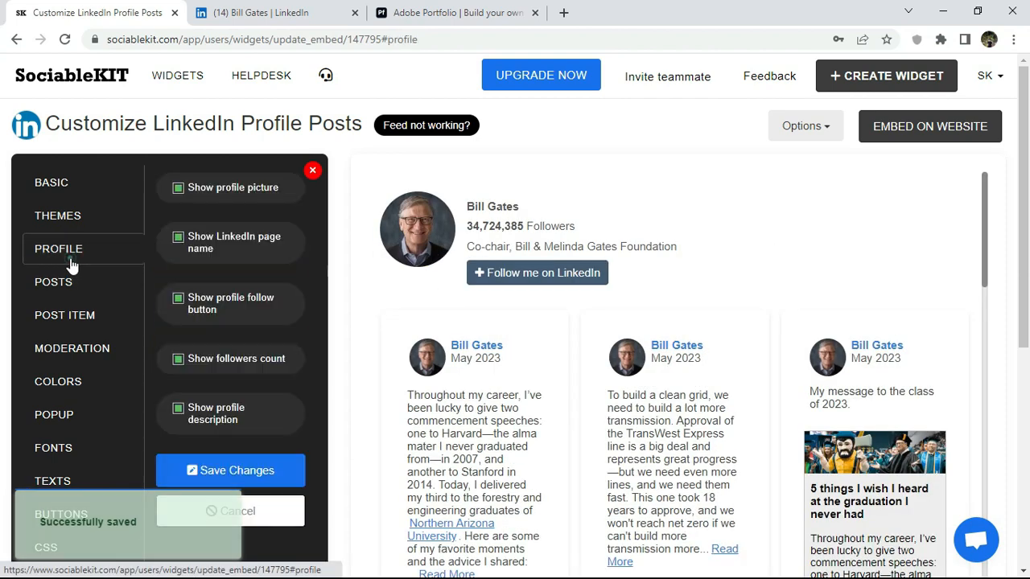
{"action": "left_click", "coordinate": [67, 283]}
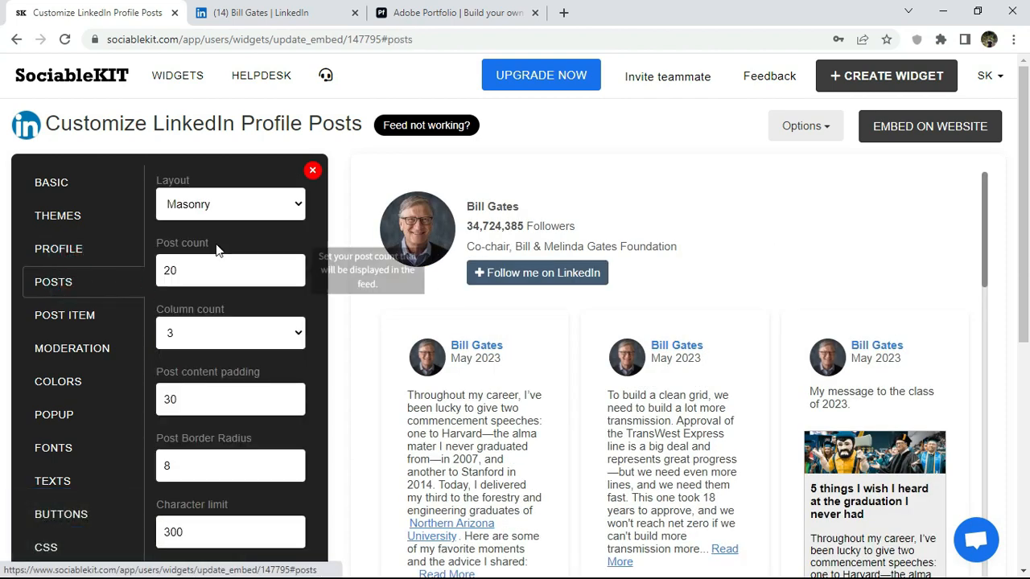
{"action": "left_click", "coordinate": [249, 196]}
{"action": "left_click", "coordinate": [207, 254]}
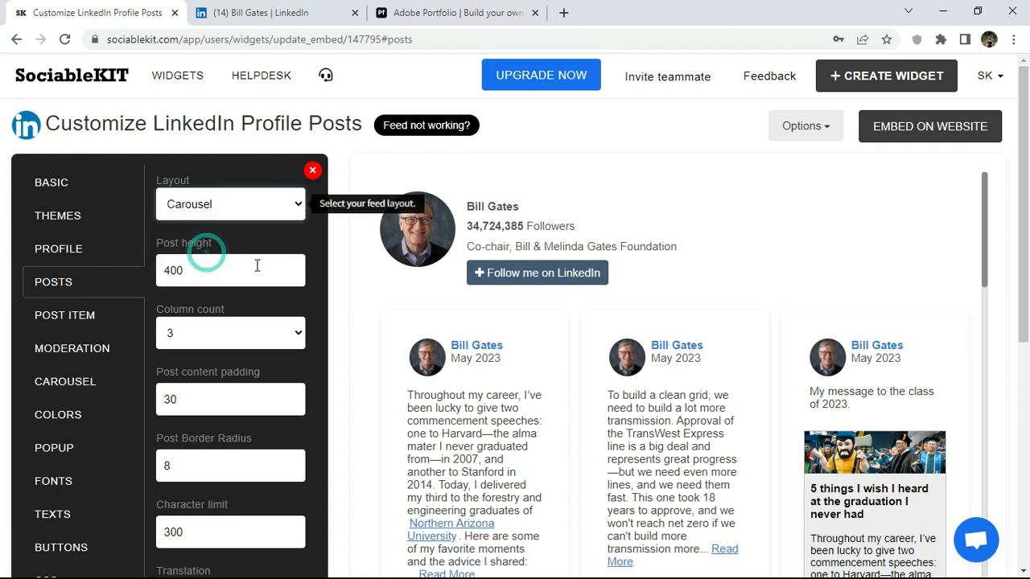
{"action": "left_click_drag", "start_coordinate": [1023, 143], "coordinate": [1026, 253]}
{"action": "left_click", "coordinate": [187, 507]}
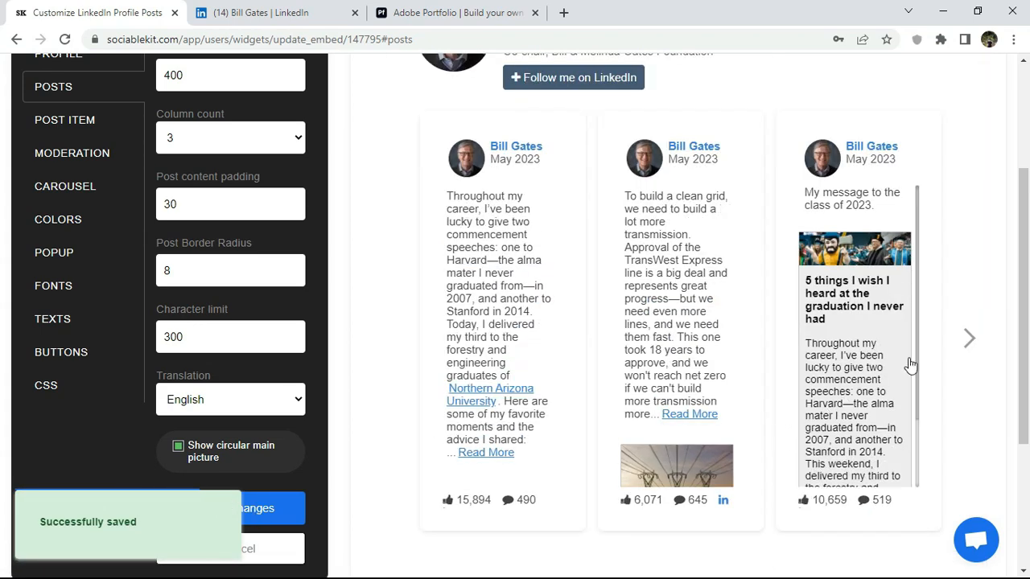
Page forward and back through the posts in the carousel preview
{"action": "left_click", "coordinate": [968, 338]}
{"action": "left_click", "coordinate": [970, 340]}
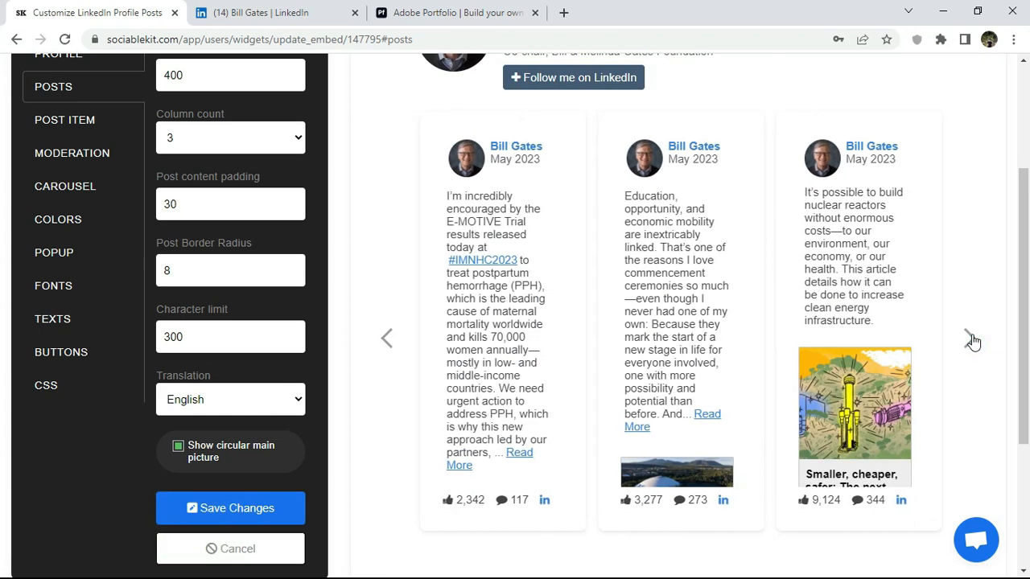
{"action": "left_click", "coordinate": [972, 339]}
{"action": "left_click", "coordinate": [970, 336]}
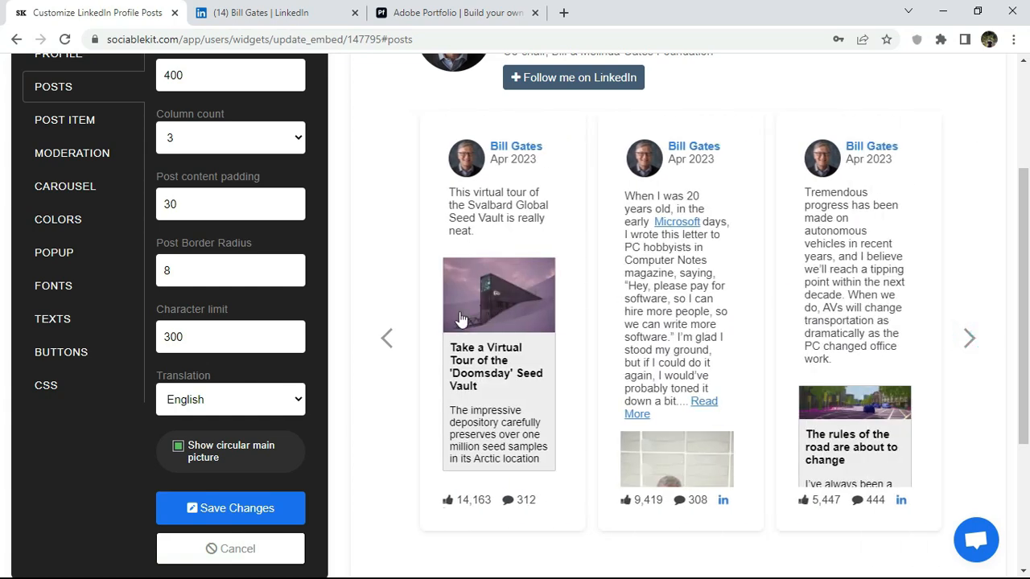
{"action": "left_click", "coordinate": [382, 336]}
{"action": "left_click", "coordinate": [382, 336]}
{"action": "left_click", "coordinate": [383, 337]}
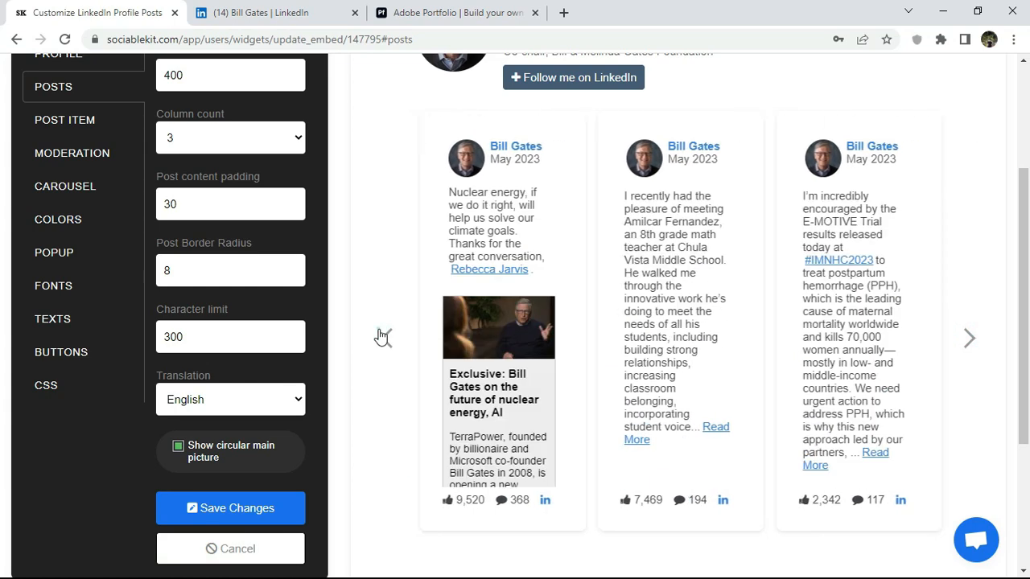
{"action": "left_click", "coordinate": [382, 337]}
Set the posts layout to Masonry and save the change
{"action": "left_click_drag", "start_coordinate": [1020, 265], "coordinate": [1002, 193]}
{"action": "left_click", "coordinate": [170, 155]}
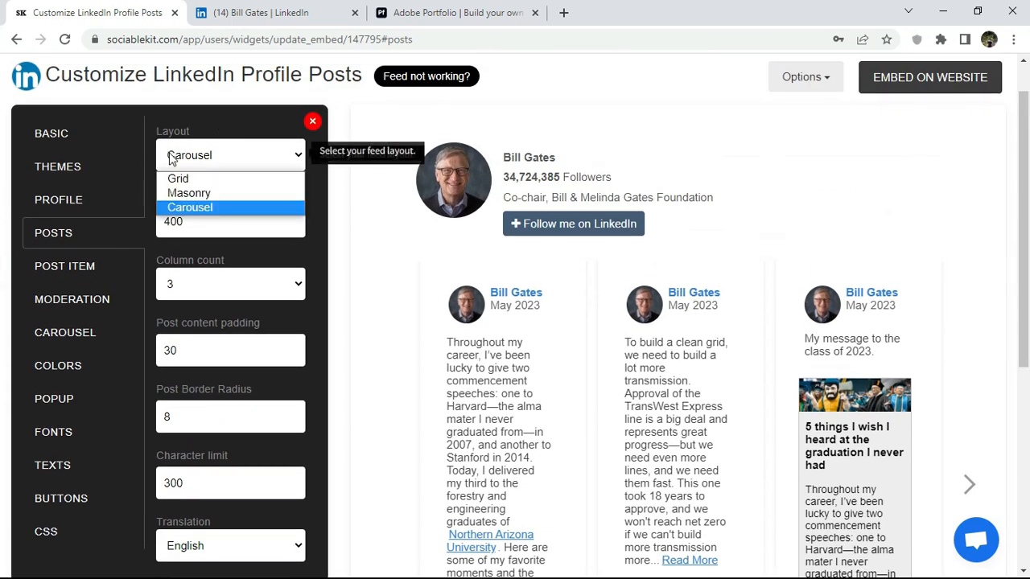
{"action": "left_click", "coordinate": [185, 193]}
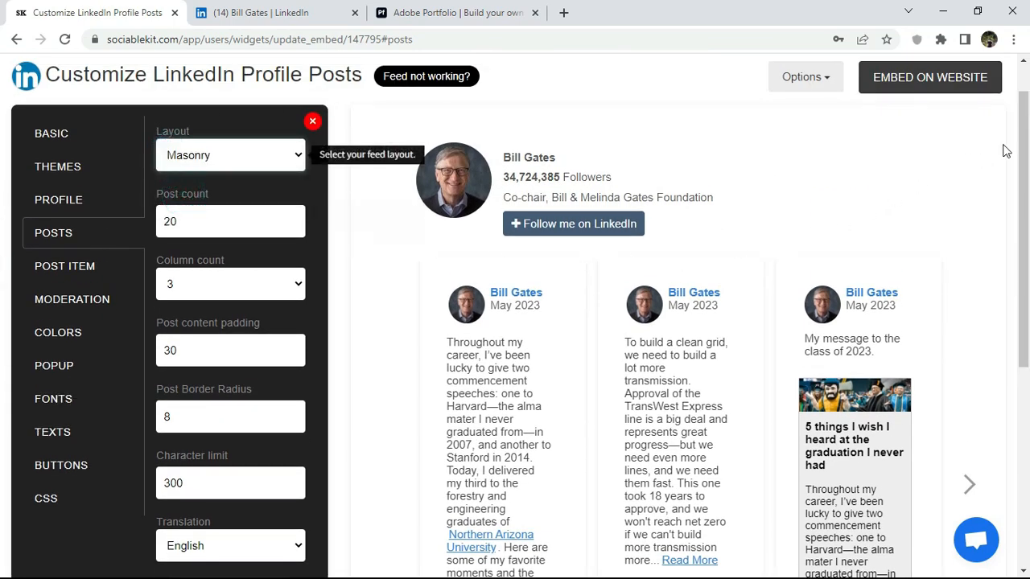
{"action": "scroll", "coordinate": [1022, 143], "scroll_direction": "down", "scroll_amount": 3}
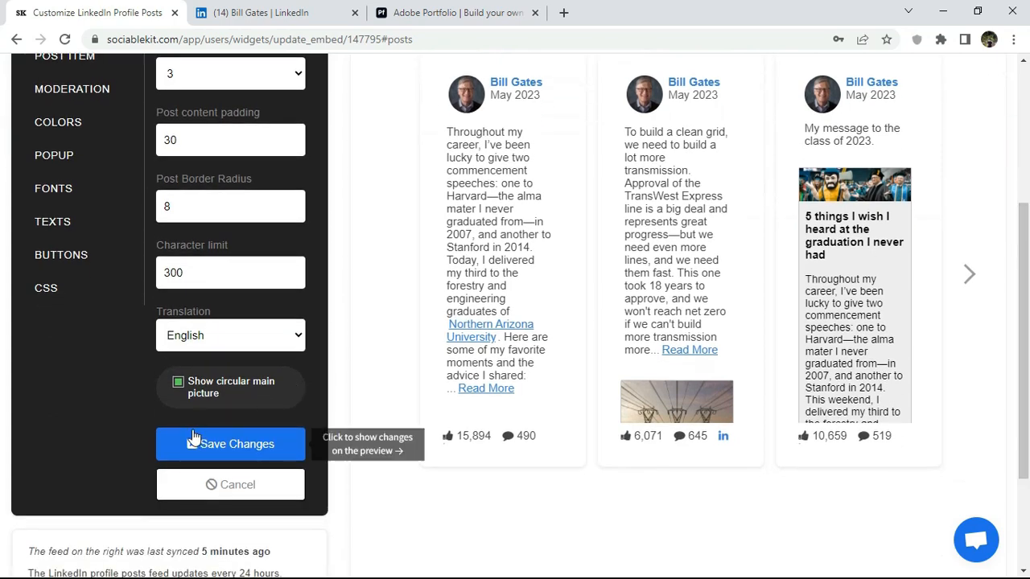
{"action": "left_click", "coordinate": [191, 441]}
{"action": "left_click", "coordinate": [193, 433]}
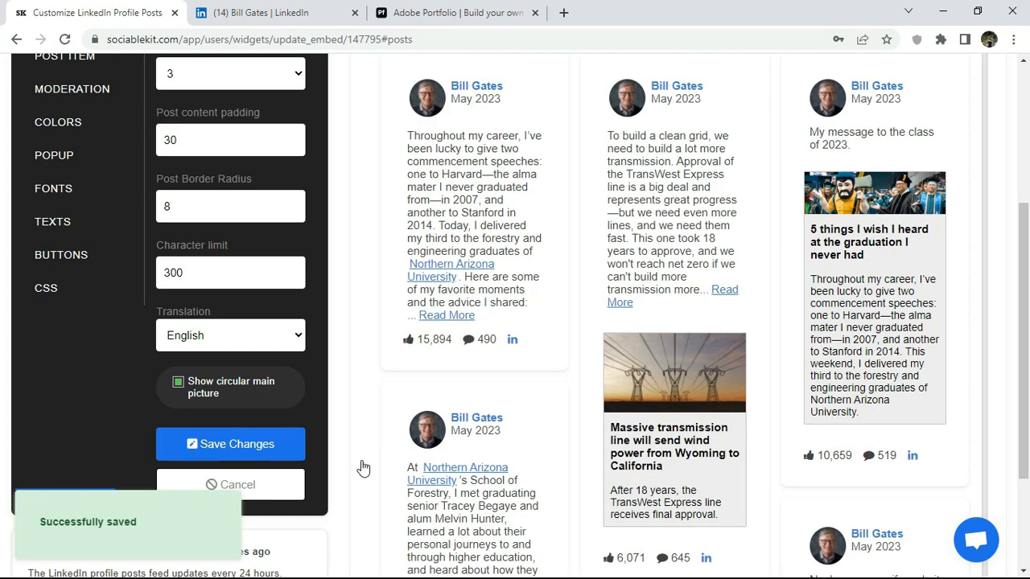
Set the feed background color to #ff0000 in the widget's color settings
{"action": "left_click_drag", "start_coordinate": [1021, 368], "coordinate": [1021, 254]}
{"action": "left_click", "coordinate": [70, 276]}
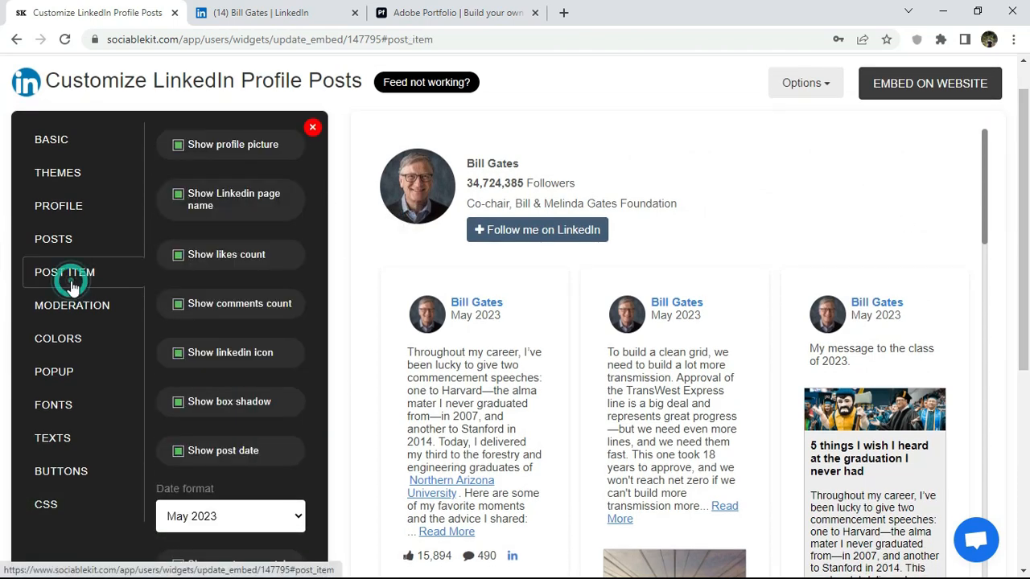
{"action": "left_click", "coordinate": [70, 310]}
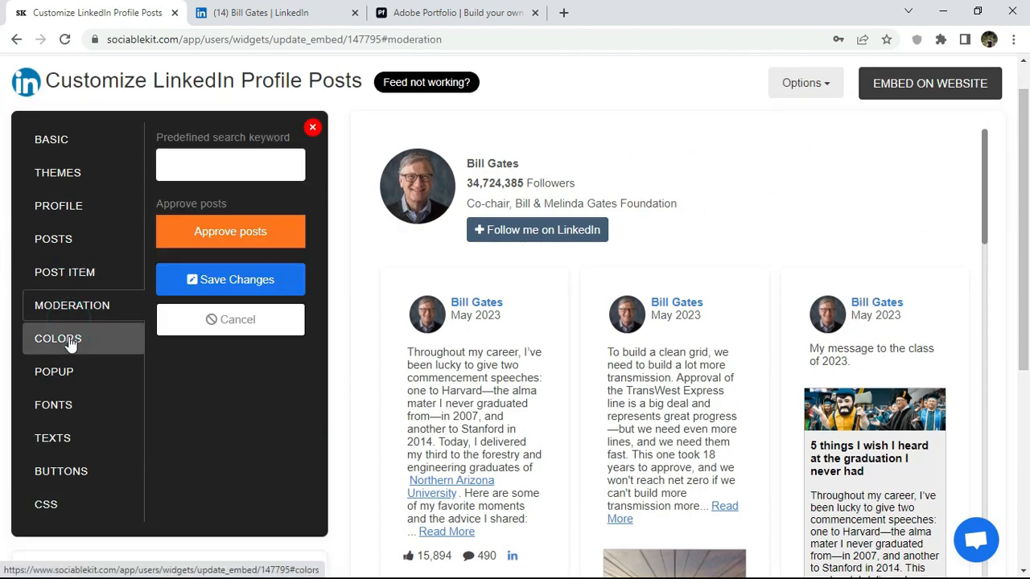
{"action": "left_click", "coordinate": [70, 351]}
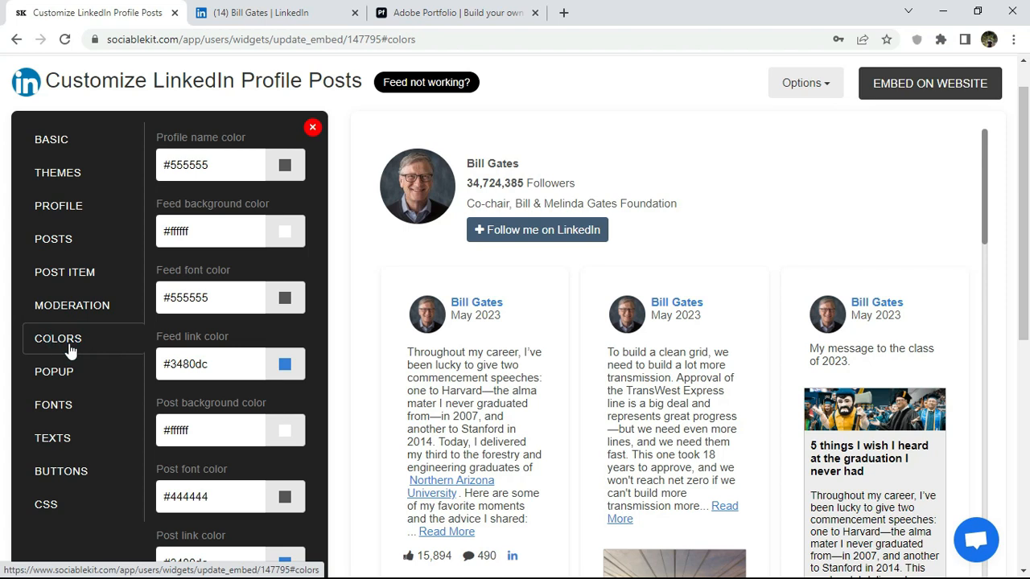
{"action": "left_click", "coordinate": [287, 232]}
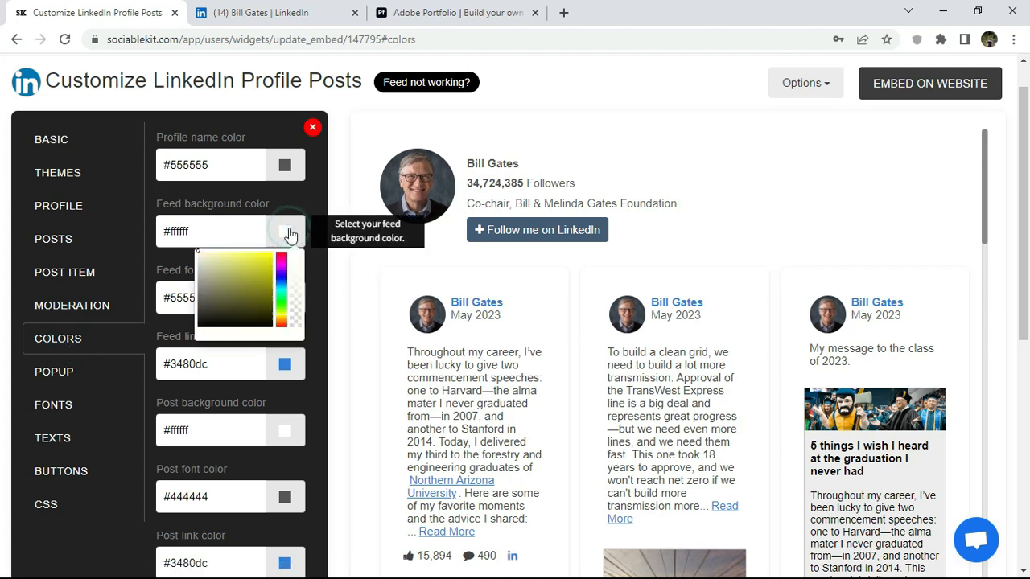
{"action": "left_click", "coordinate": [282, 255]}
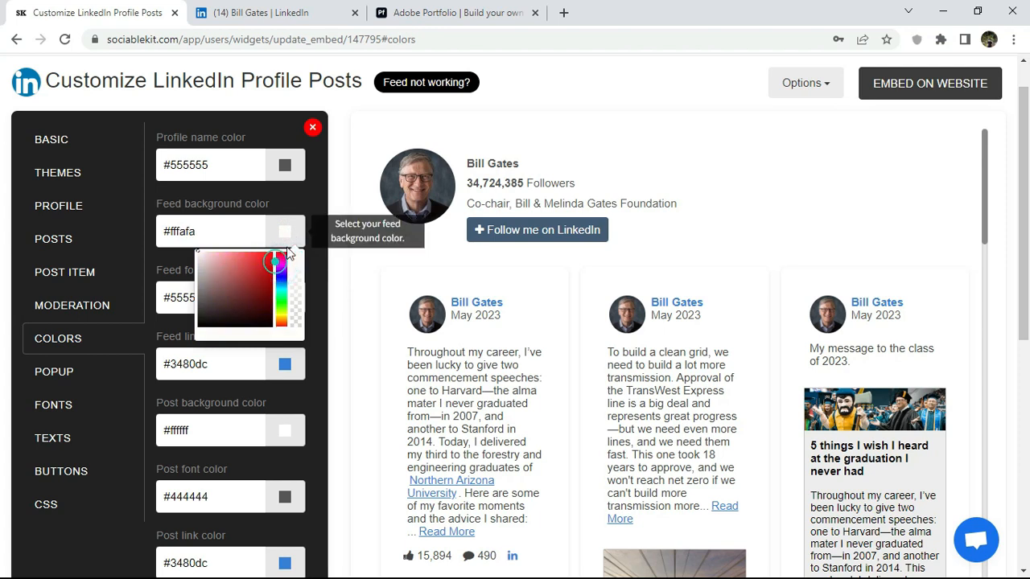
{"action": "left_click_drag", "start_coordinate": [262, 263], "coordinate": [279, 245]}
{"action": "left_click", "coordinate": [319, 261]}
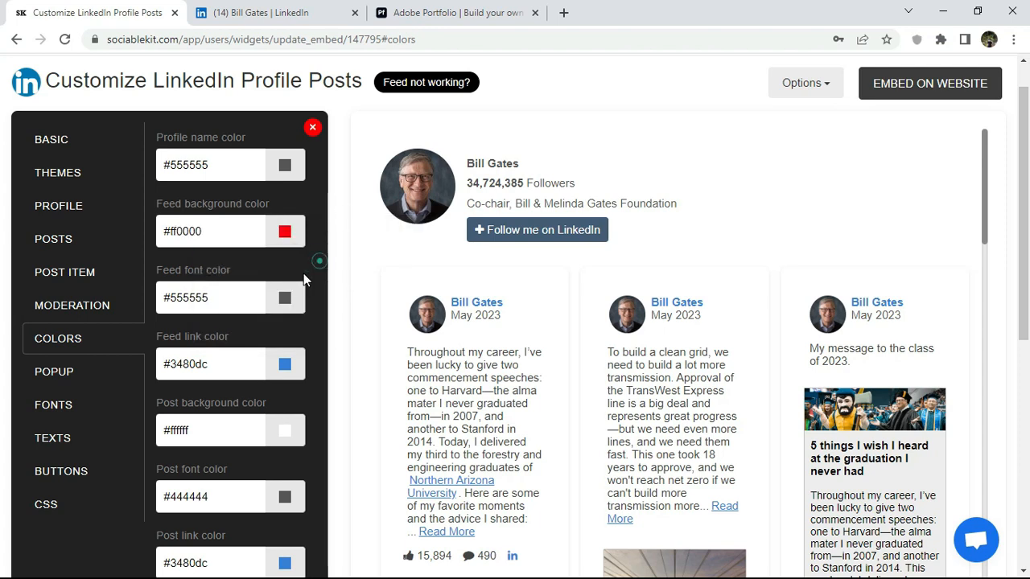
Set the feed font color to #cbff00 and save the color changes
{"action": "left_click", "coordinate": [284, 298]}
{"action": "left_click_drag", "start_coordinate": [281, 341], "coordinate": [288, 306]}
{"action": "left_click", "coordinate": [312, 328]}
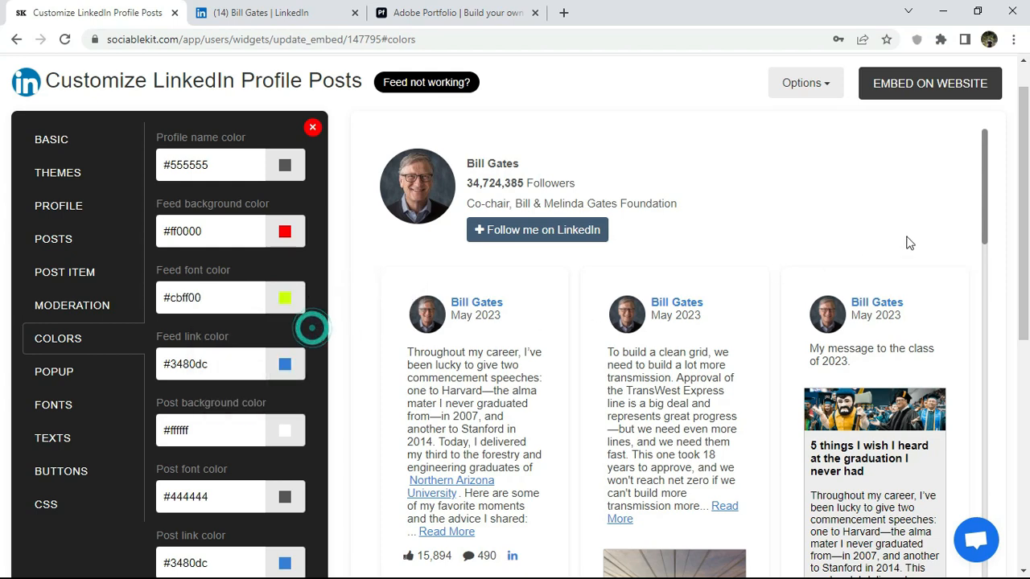
{"action": "left_click_drag", "start_coordinate": [1023, 206], "coordinate": [1019, 360]}
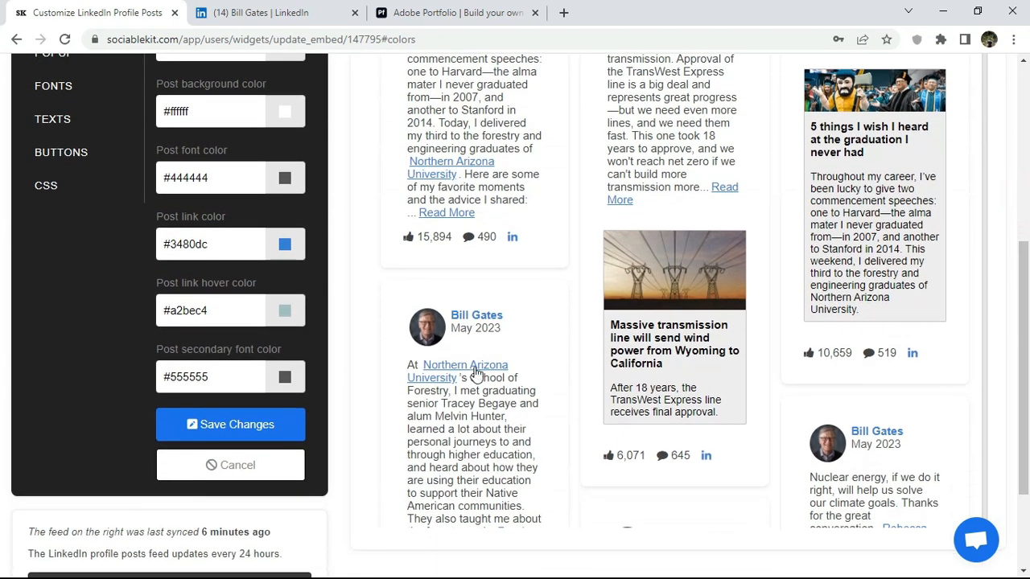
{"action": "left_click", "coordinate": [238, 428]}
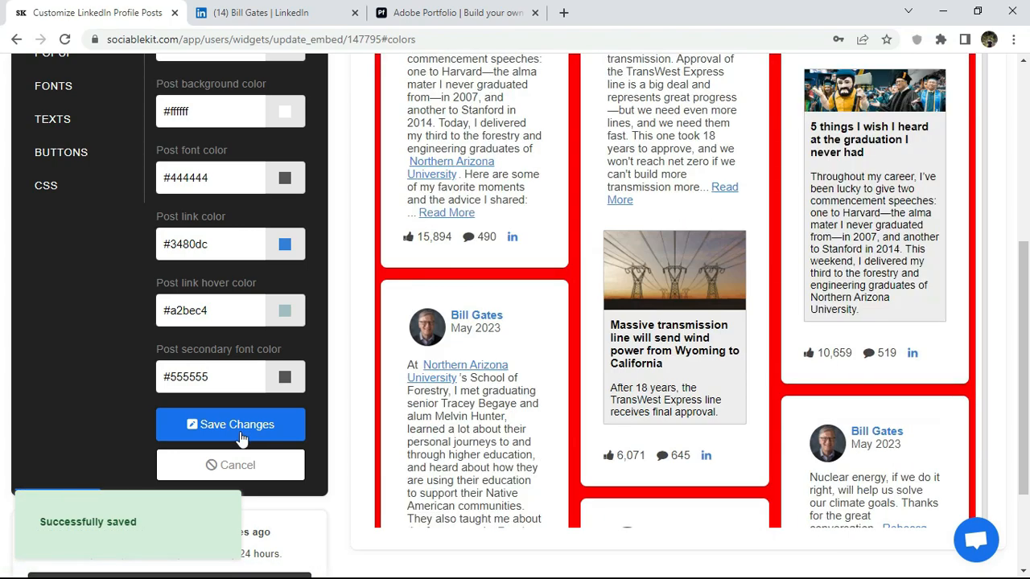
{"action": "scroll", "coordinate": [844, 241], "scroll_direction": "up", "scroll_amount": 4}
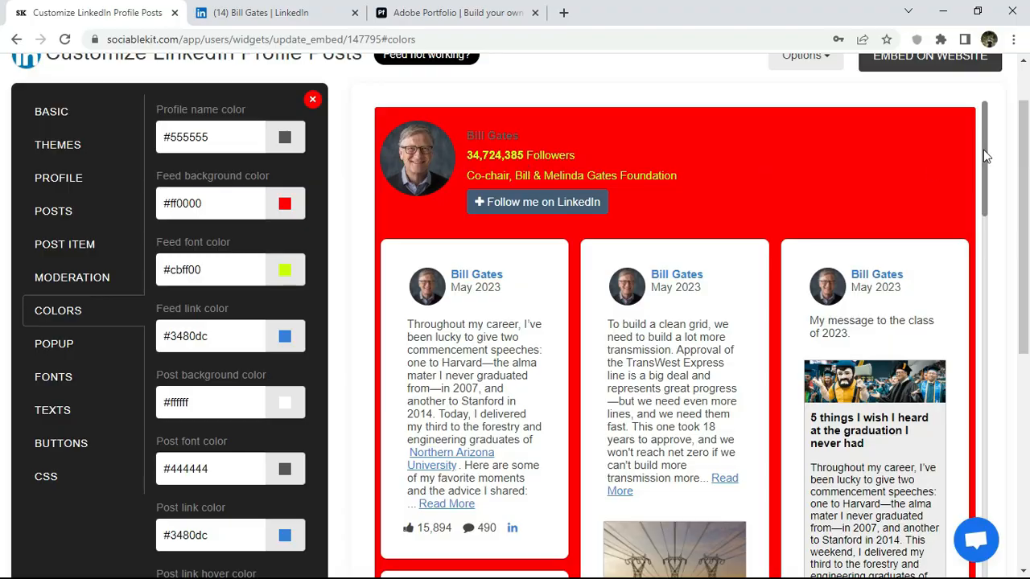
{"action": "mouse_move", "coordinate": [983, 143]}
{"action": "left_mouse_down"}
{"action": "mouse_move", "coordinate": [977, 450]}
{"action": "mouse_move", "coordinate": [979, 138]}
{"action": "left_mouse_up"}
Set the feed background color to #ffffff and the feed font color to #555555, and save the changes
{"action": "left_click", "coordinate": [226, 201]}
{"action": "type", "text": "#ffffff"}
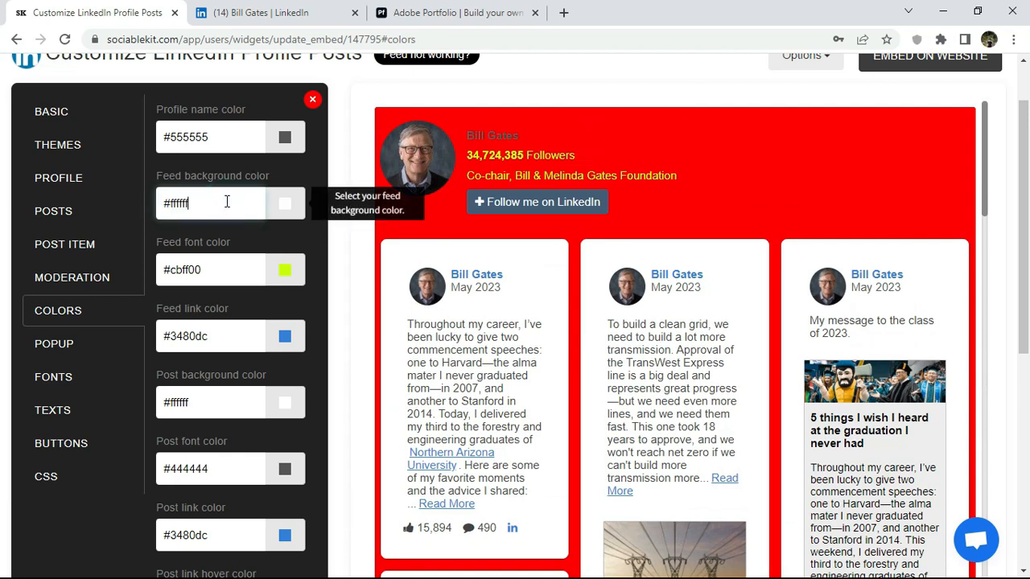
{"action": "left_click", "coordinate": [230, 277]}
{"action": "type", "text": "#555555"}
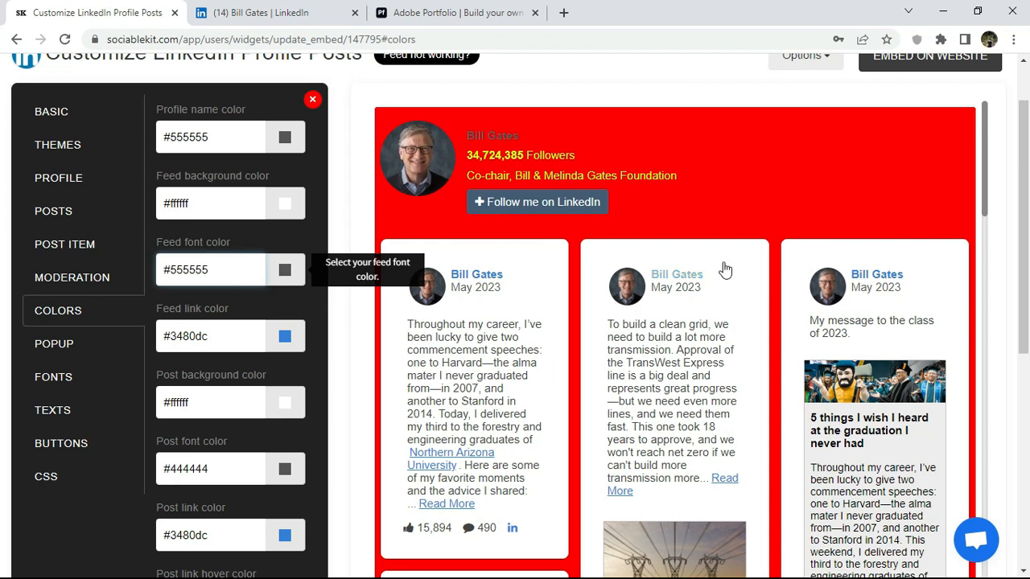
{"action": "scroll", "coordinate": [812, 259], "scroll_direction": "down", "scroll_amount": 3}
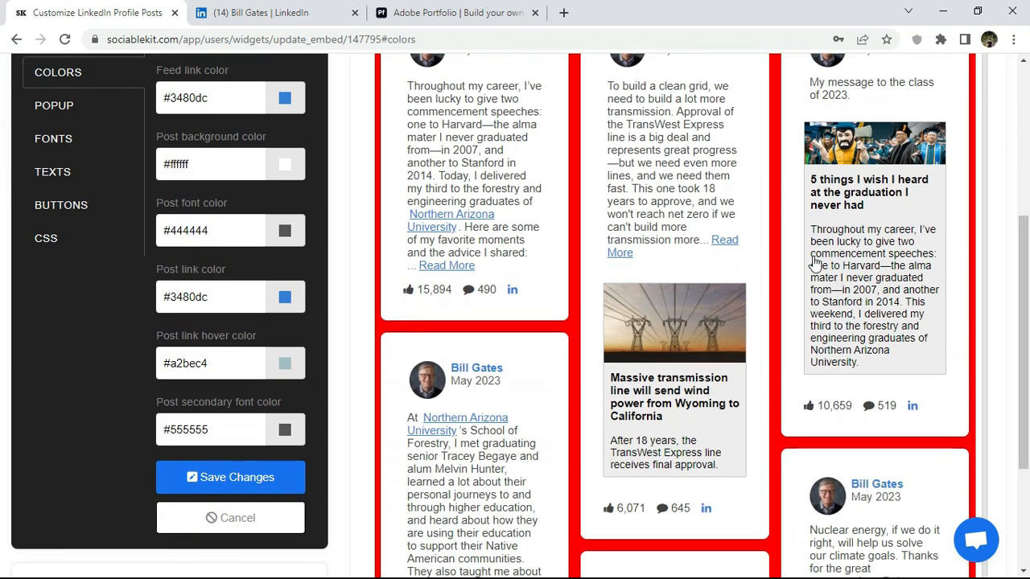
{"action": "left_click", "coordinate": [248, 478]}
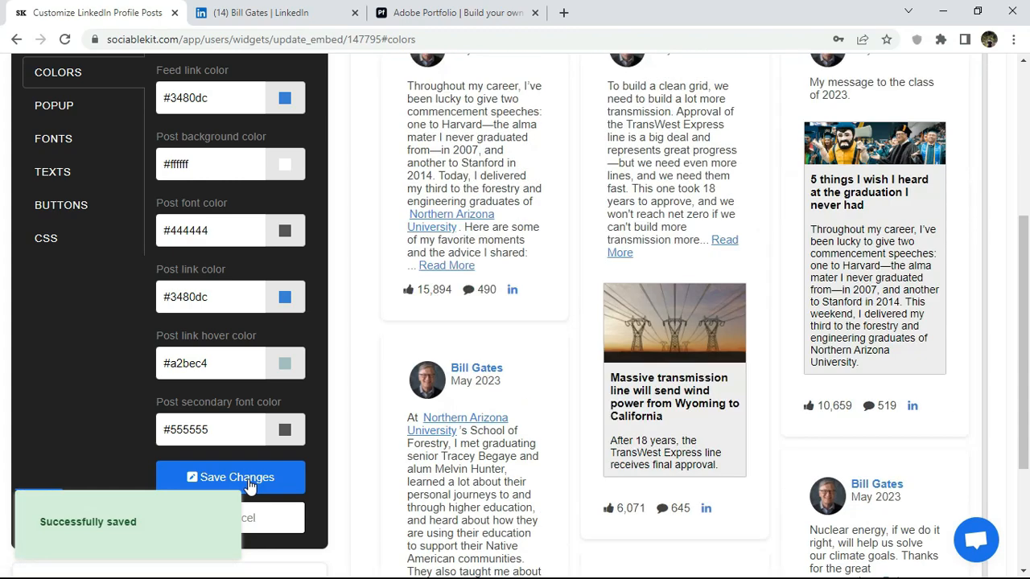
{"action": "left_click_drag", "start_coordinate": [1018, 322], "coordinate": [1028, 199]}
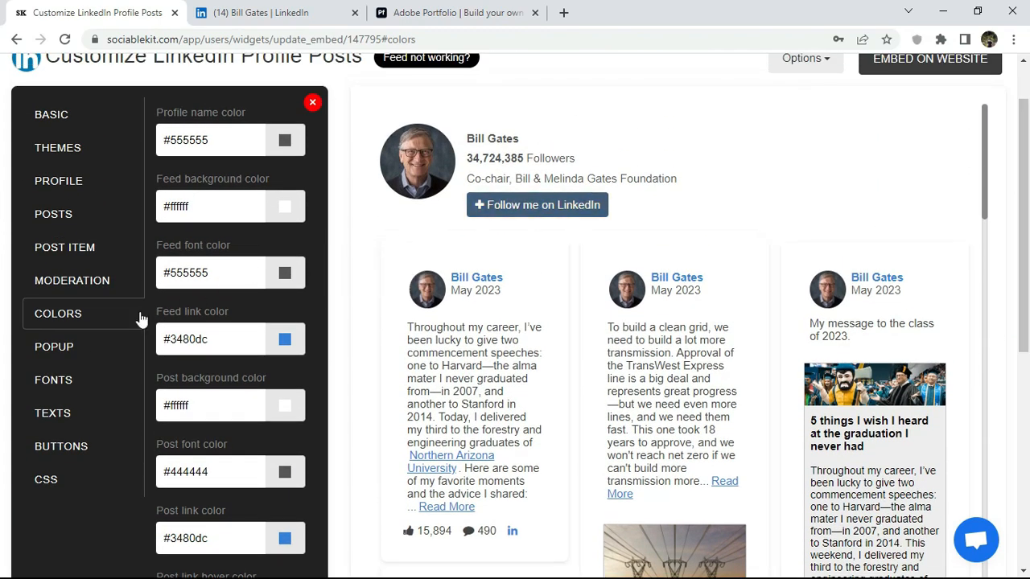
Set the widget's font family to 'Courier New', Courier, monospace and save the change
{"action": "left_click", "coordinate": [69, 352]}
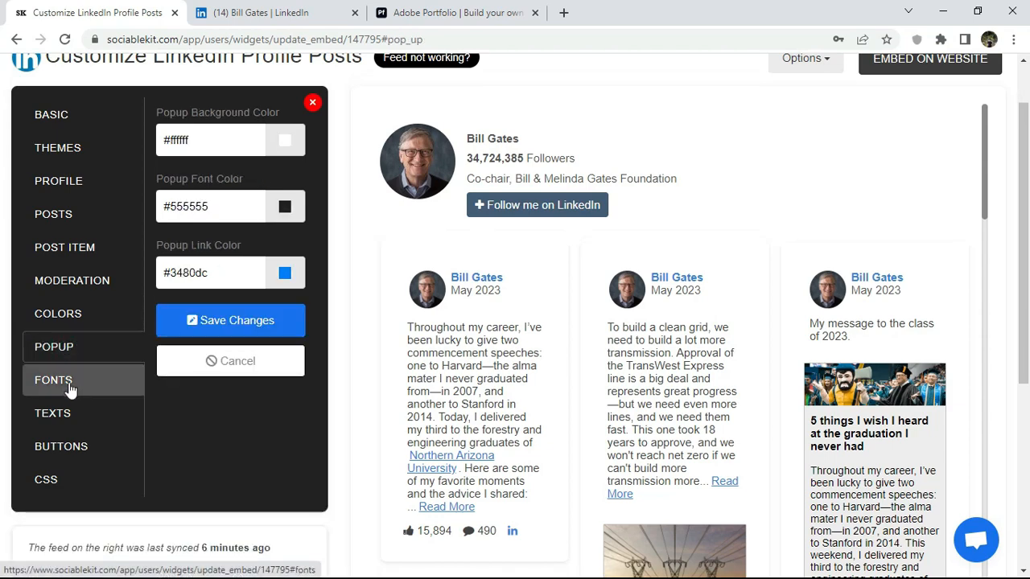
{"action": "left_click", "coordinate": [69, 383]}
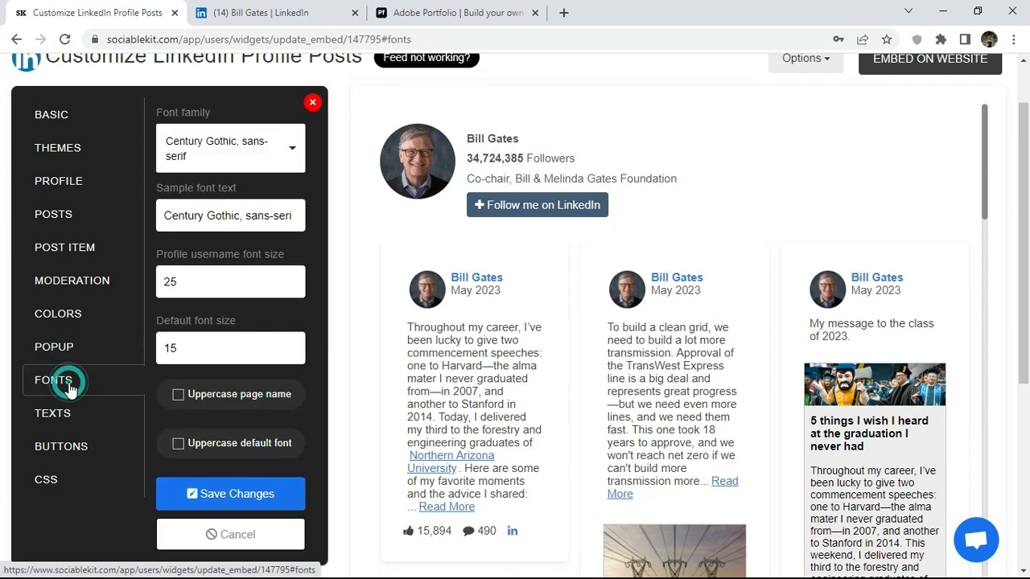
{"action": "left_click", "coordinate": [230, 154]}
{"action": "left_click", "coordinate": [225, 224]}
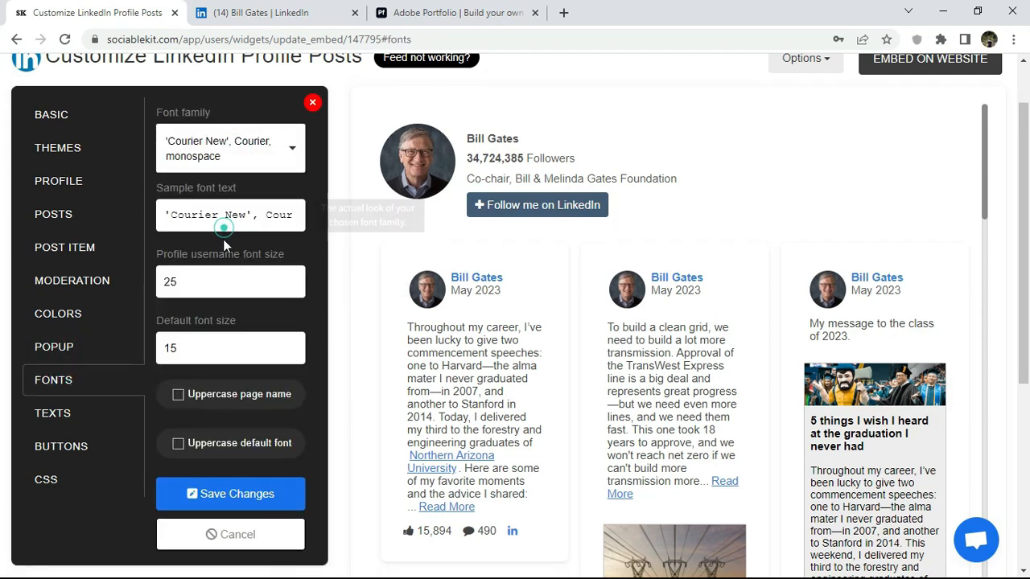
{"action": "left_click", "coordinate": [216, 486]}
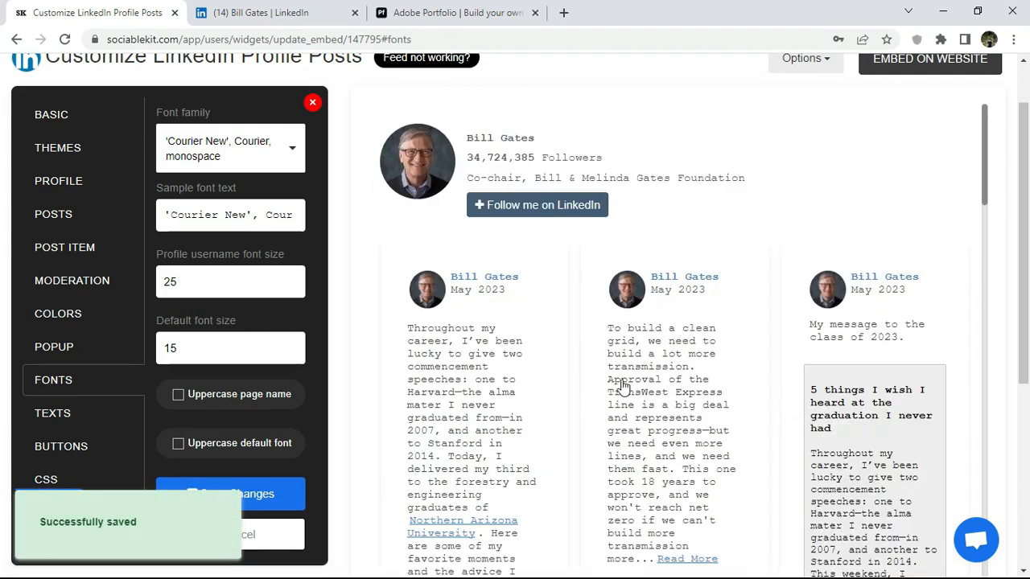
{"action": "mouse_move", "coordinate": [989, 153]}
{"action": "left_mouse_down"}
{"action": "mouse_move", "coordinate": [983, 401]}
{"action": "mouse_move", "coordinate": [982, 135]}
{"action": "left_mouse_up"}
Set the font family to Century Gothic, sans-serif and save the change
{"action": "left_click", "coordinate": [204, 147]}
{"action": "type", "text": "ce"}
{"action": "left_click", "coordinate": [201, 246]}
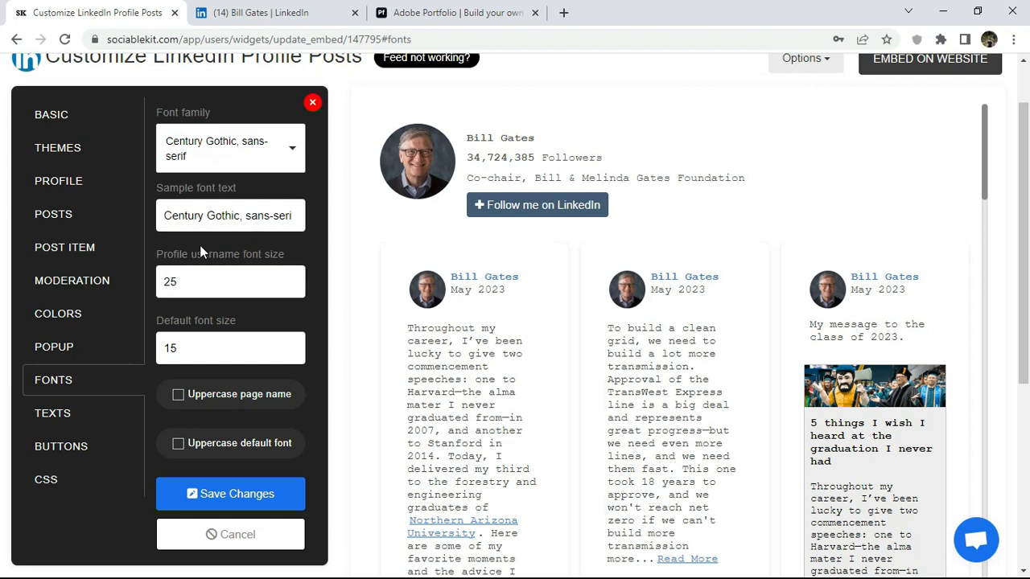
{"action": "left_click", "coordinate": [207, 493]}
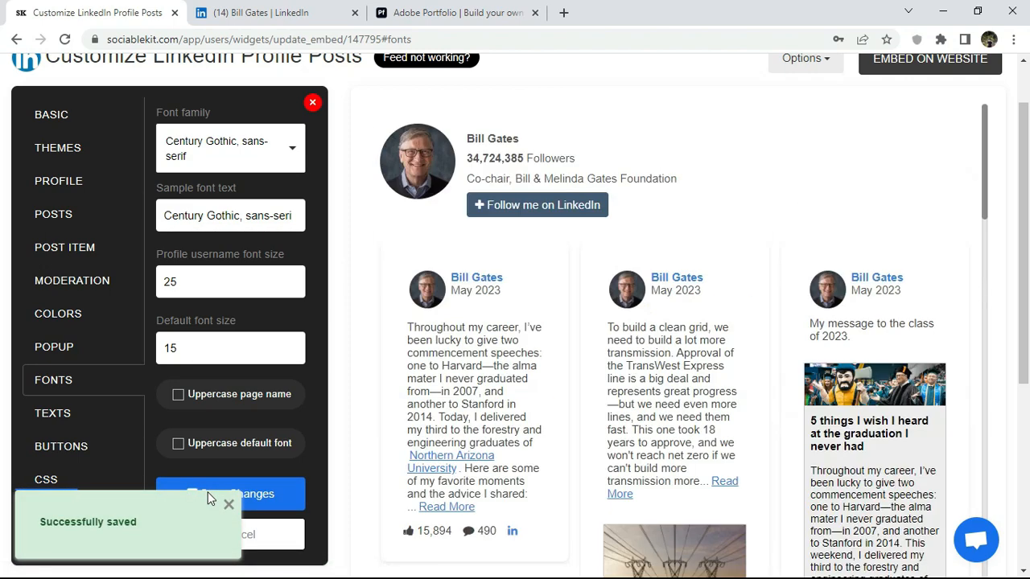
Copy the current button background color code and set the button background color to #ff0000
{"action": "left_click", "coordinate": [68, 408]}
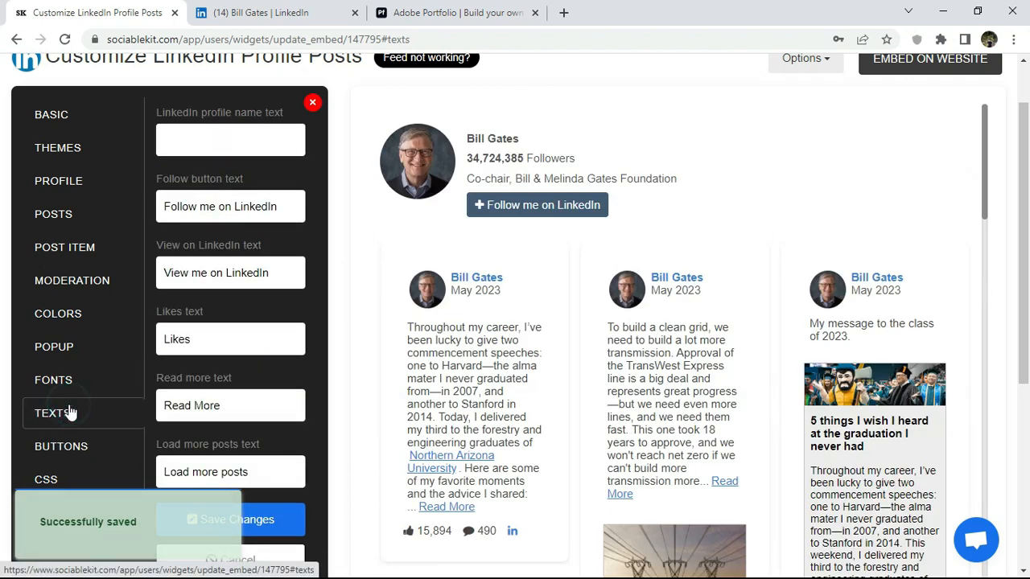
{"action": "left_click", "coordinate": [70, 447]}
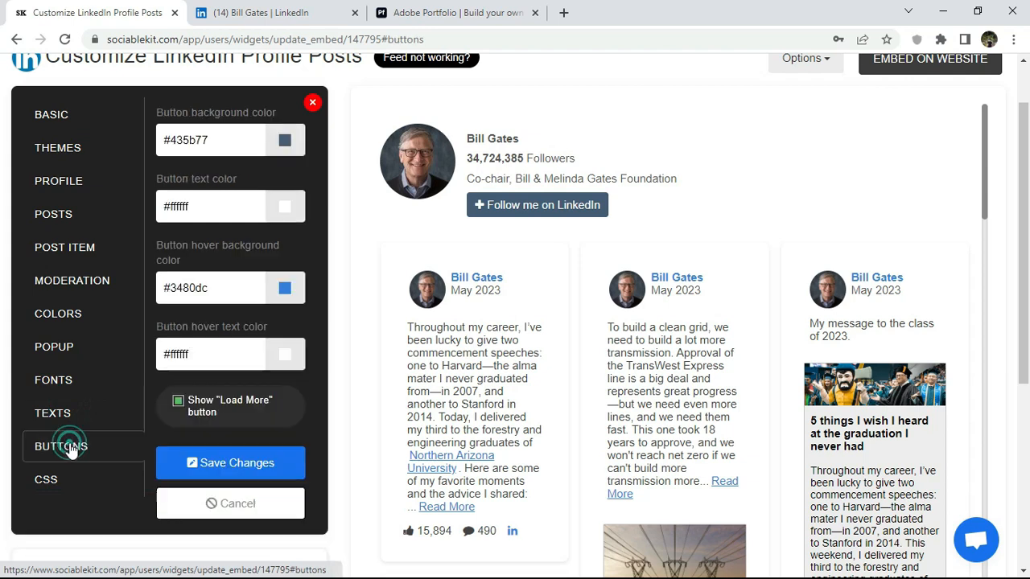
{"action": "left_click", "coordinate": [234, 143]}
{"action": "key", "text": "ctrl+c"}
{"action": "left_click", "coordinate": [289, 143]}
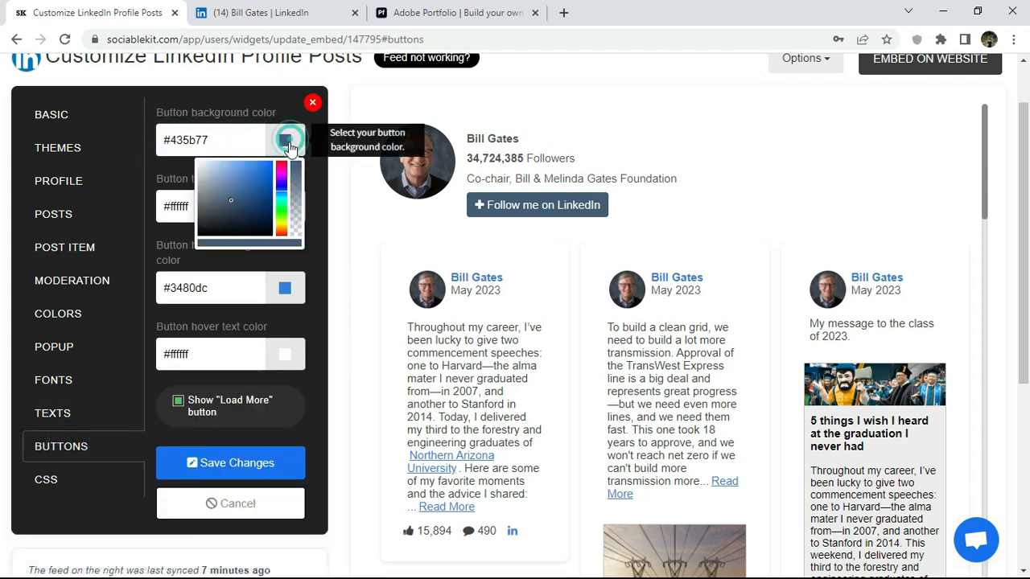
{"action": "left_click", "coordinate": [283, 163]}
{"action": "left_click_drag", "start_coordinate": [260, 171], "coordinate": [278, 157]}
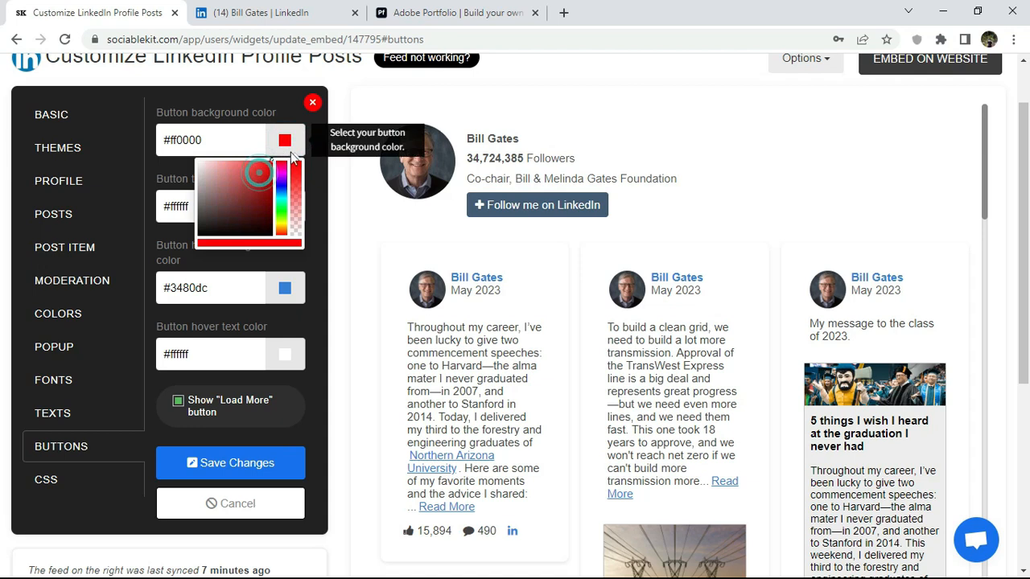
{"action": "left_click", "coordinate": [318, 169]}
Set the button text color to #ffff00 and save the button changes
{"action": "left_click", "coordinate": [288, 211]}
{"action": "left_click_drag", "start_coordinate": [262, 239], "coordinate": [295, 224]}
{"action": "left_click", "coordinate": [311, 238]}
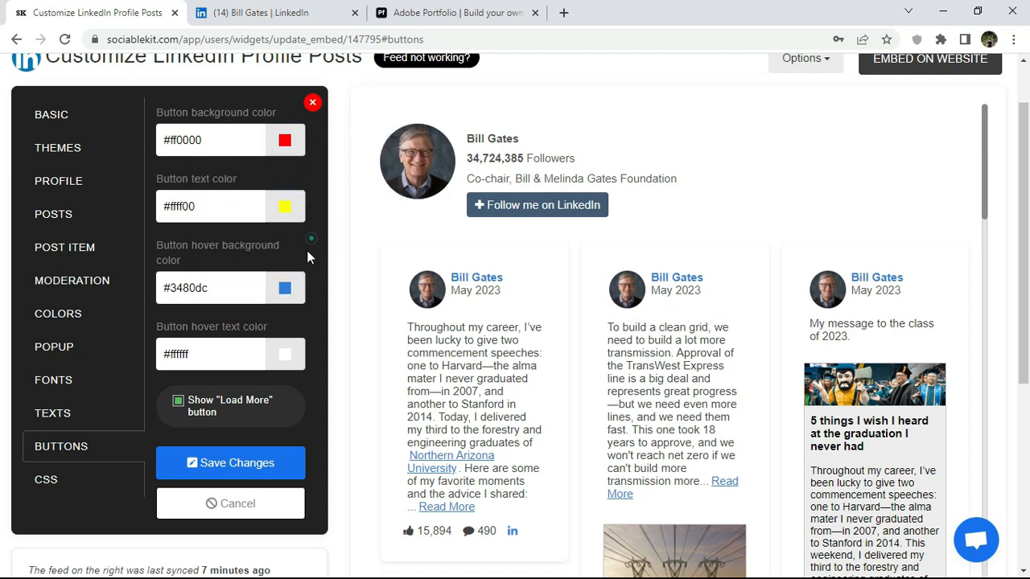
{"action": "left_click", "coordinate": [243, 456]}
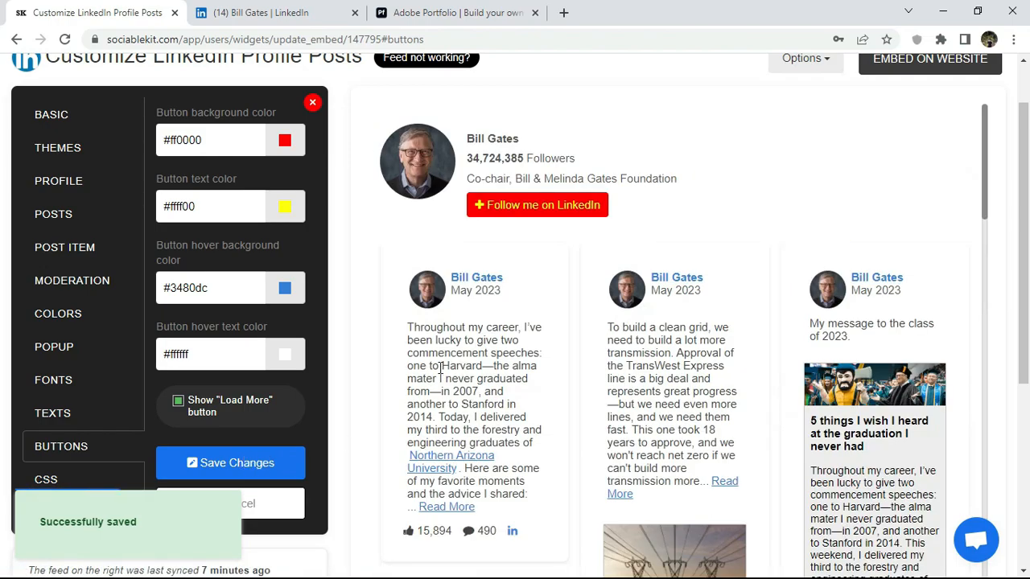
Set the button background color to the copied #435b77 and the button text color to #ffffff, and save the changes
{"action": "left_click_drag", "start_coordinate": [988, 162], "coordinate": [989, 484]}
{"action": "left_click_drag", "start_coordinate": [1027, 240], "coordinate": [1019, 439]}
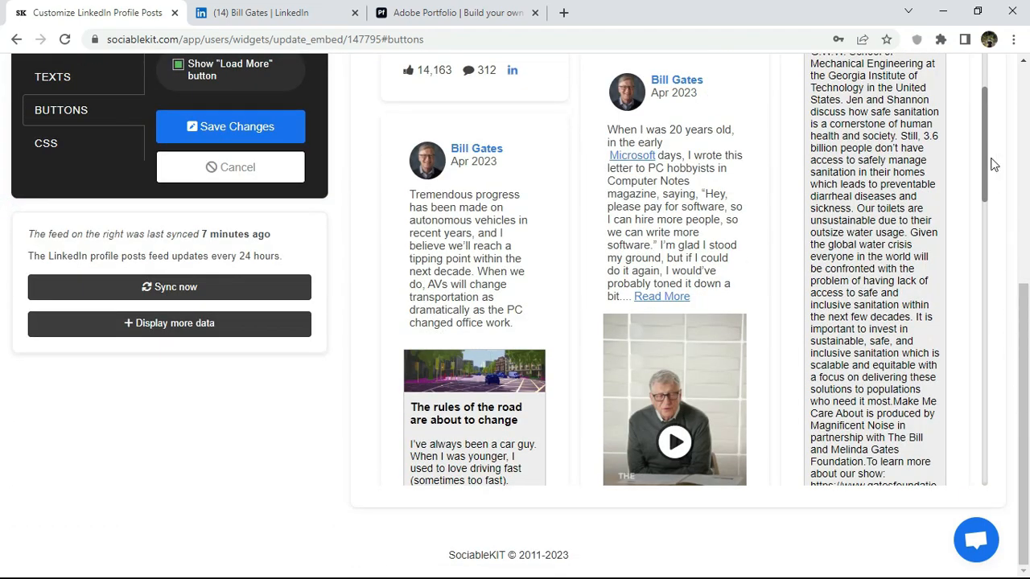
{"action": "left_click_drag", "start_coordinate": [985, 149], "coordinate": [982, 464]}
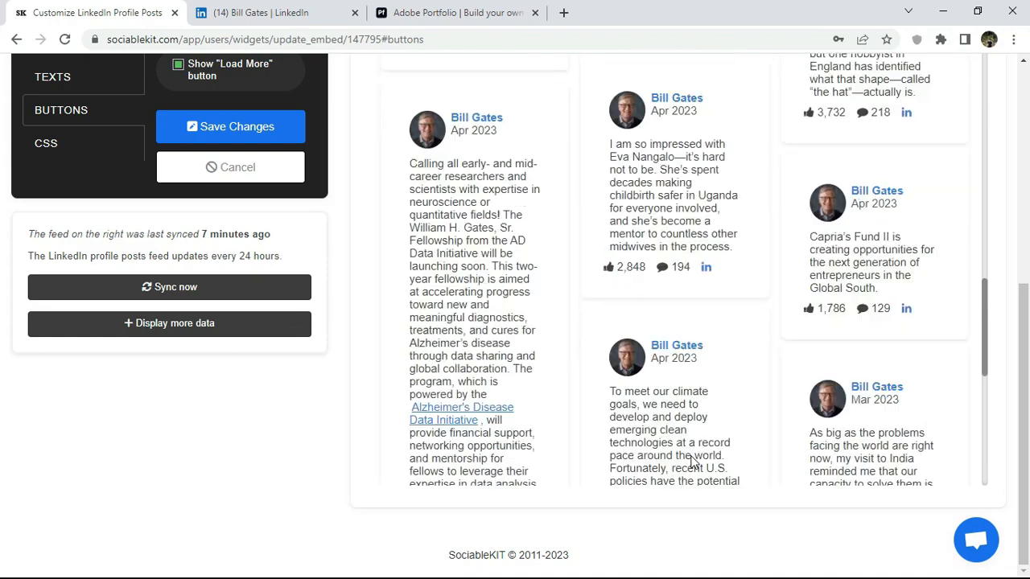
{"action": "left_click_drag", "start_coordinate": [985, 149], "coordinate": [960, 73]}
{"action": "left_click_drag", "start_coordinate": [1025, 299], "coordinate": [1025, 84]}
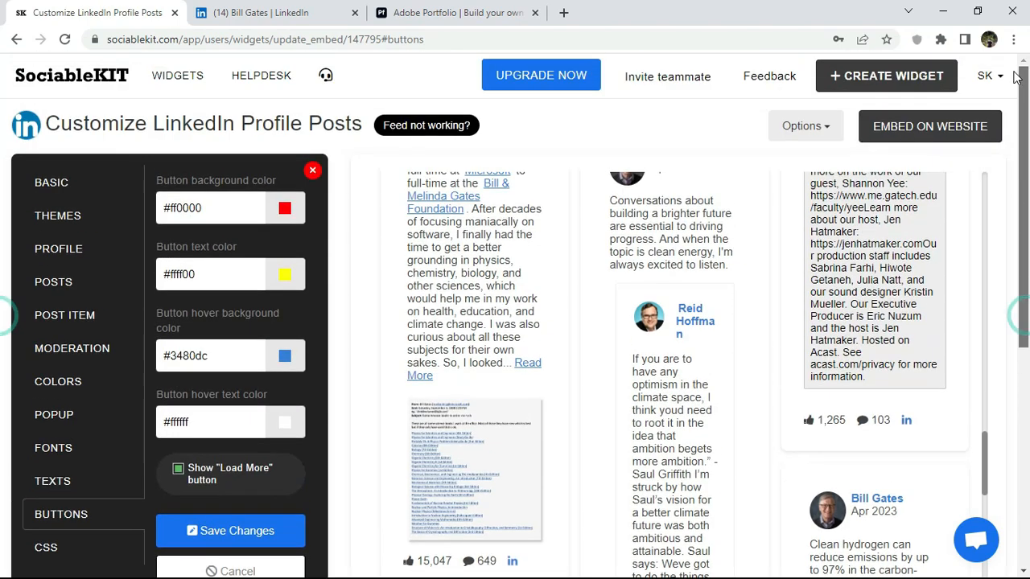
{"action": "left_click", "coordinate": [233, 205]}
{"action": "key", "text": "ctrl+v"}
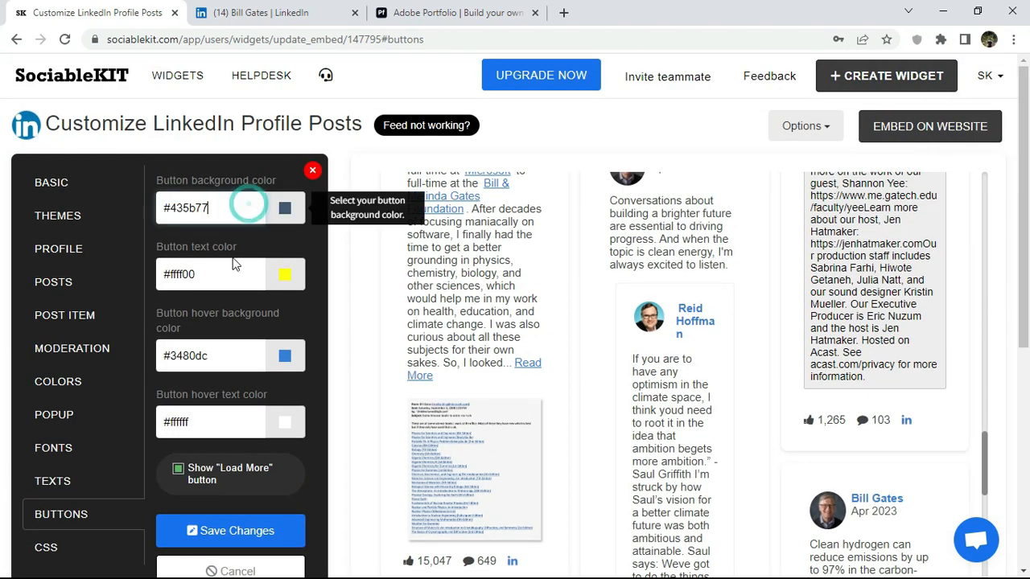
{"action": "left_click", "coordinate": [231, 273]}
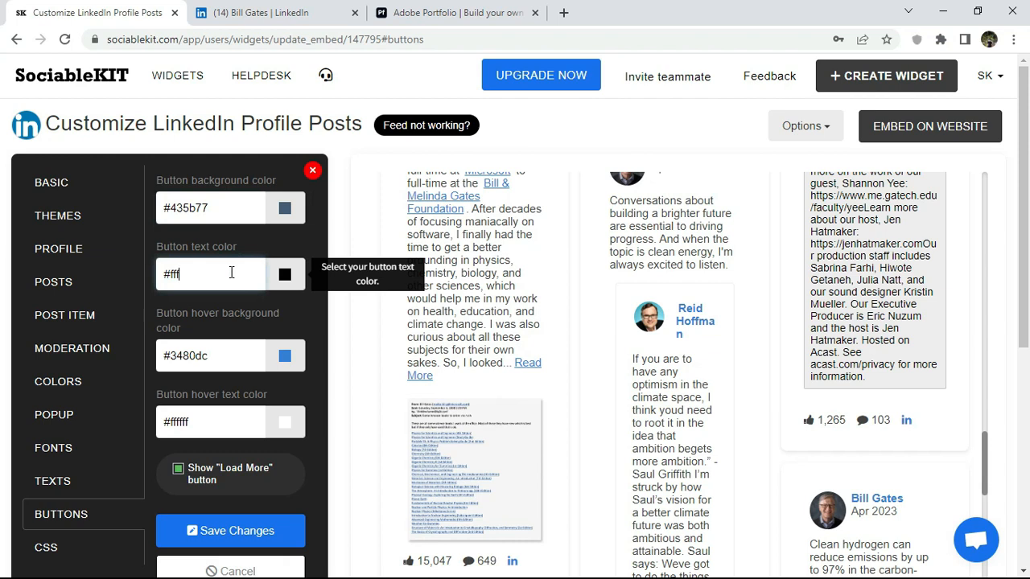
{"action": "left_click", "coordinate": [225, 521]}
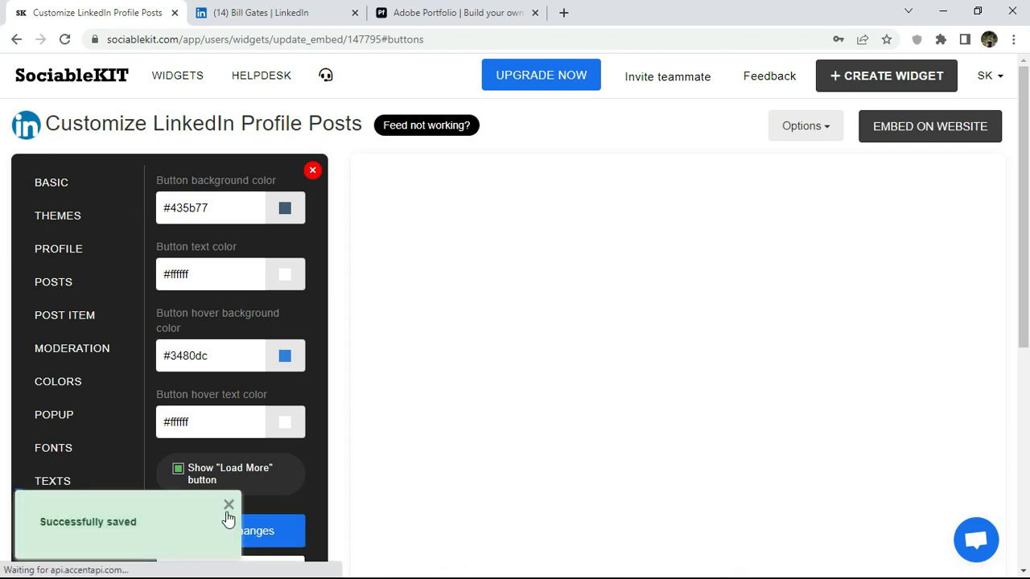
{"action": "left_click", "coordinate": [228, 507]}
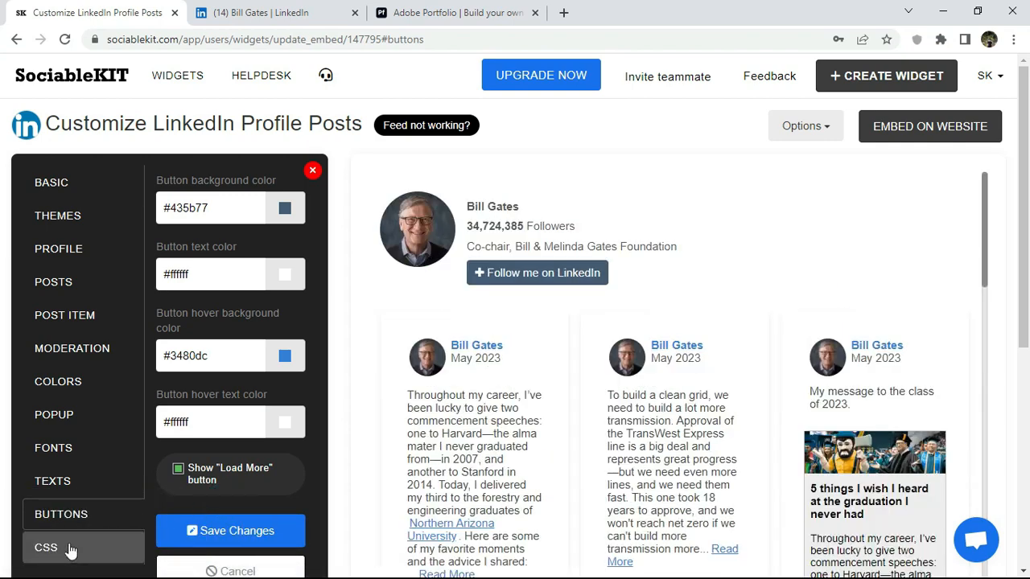
{"action": "left_click", "coordinate": [68, 547]}
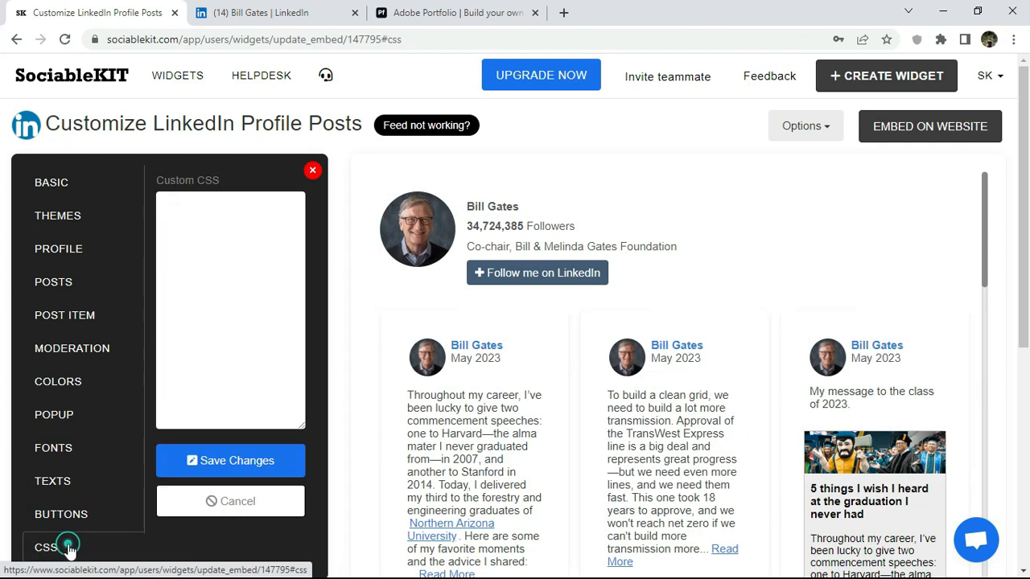
{"action": "left_click", "coordinate": [88, 195]}
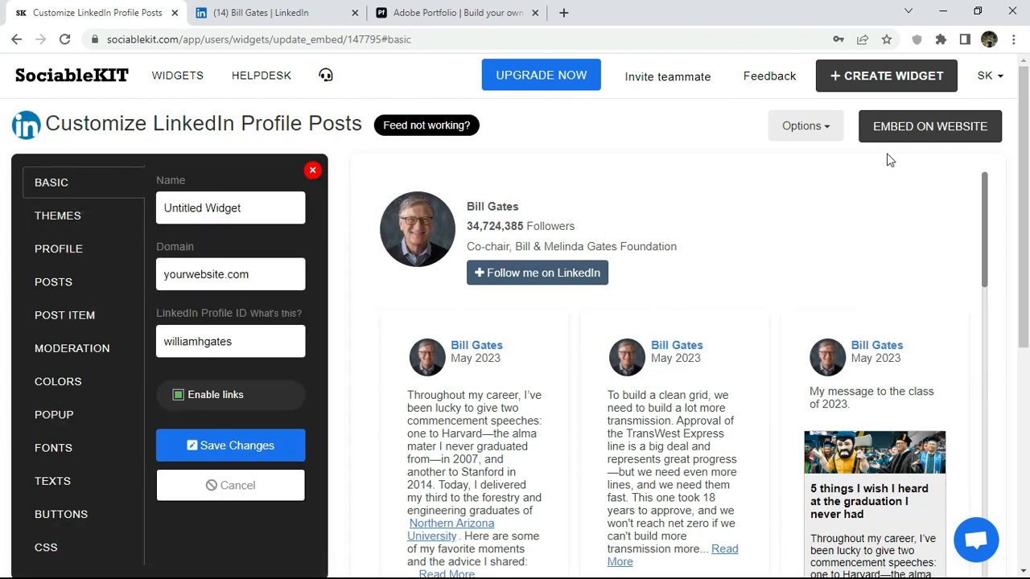
Search the website builders for "adobe", choose Adobe Portfolio for embedding the widget and select the iFrame code type
{"action": "left_click", "coordinate": [916, 131]}
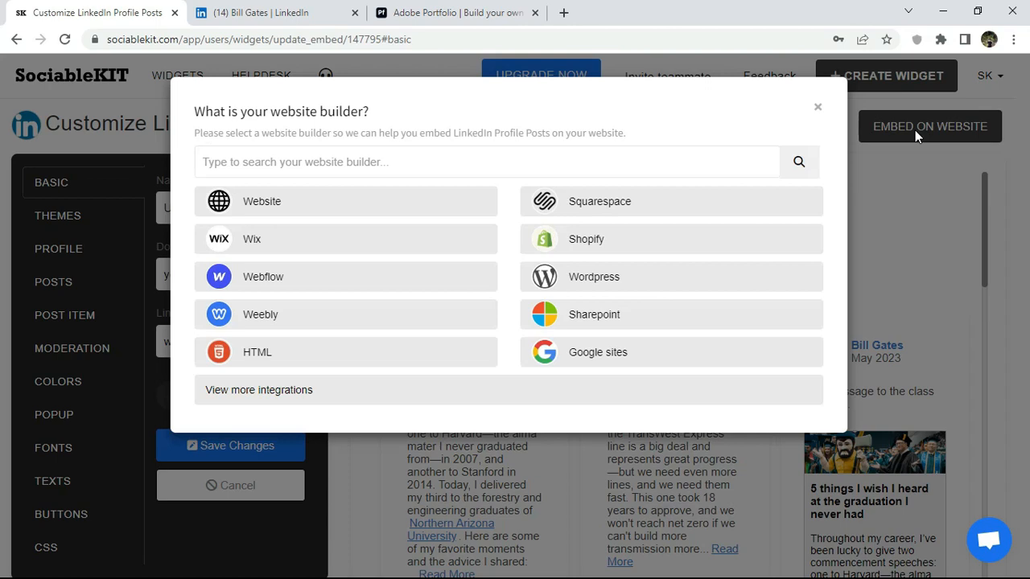
{"action": "left_click", "coordinate": [371, 172]}
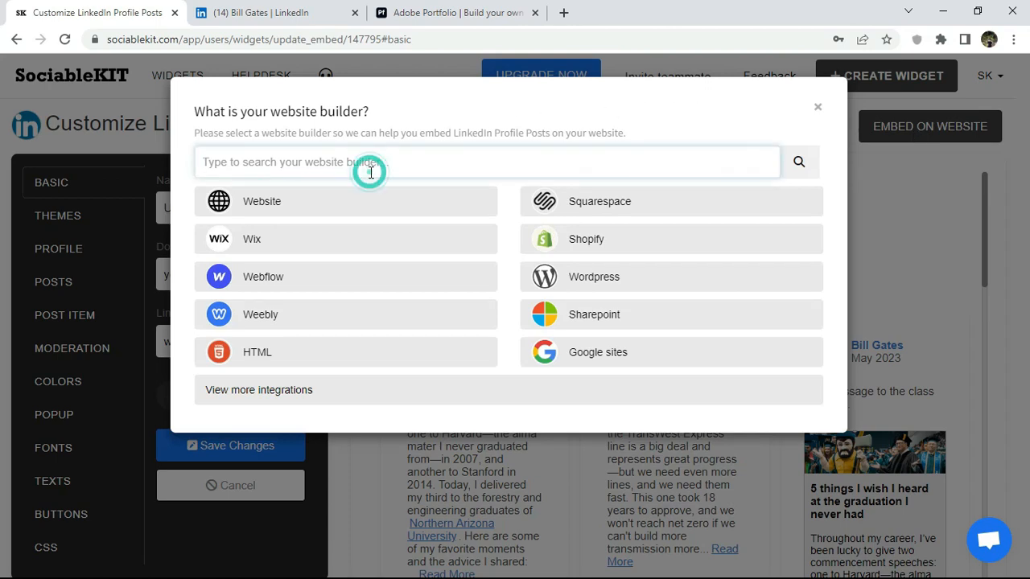
{"action": "type", "text": "adobe"}
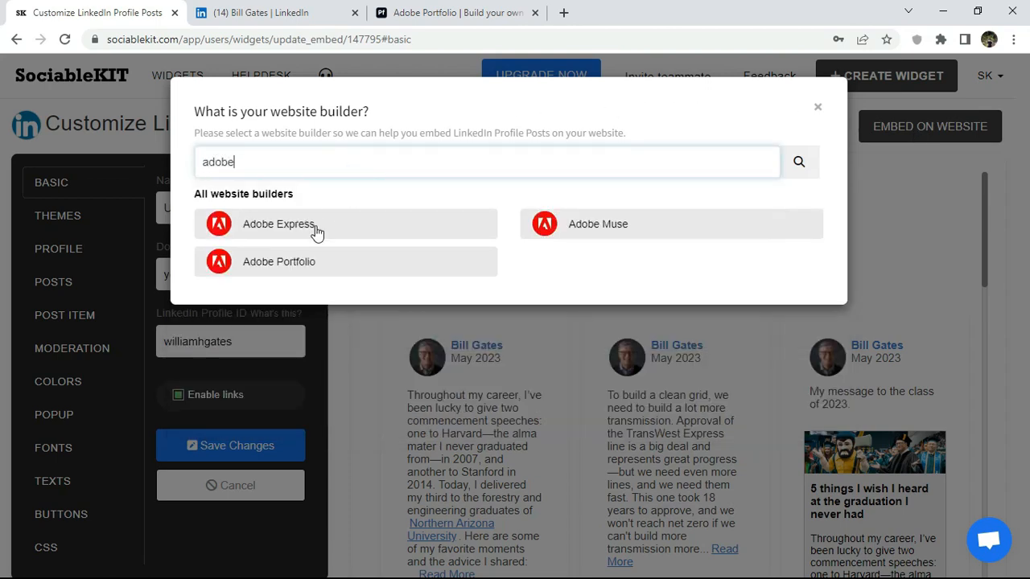
{"action": "left_click", "coordinate": [300, 266]}
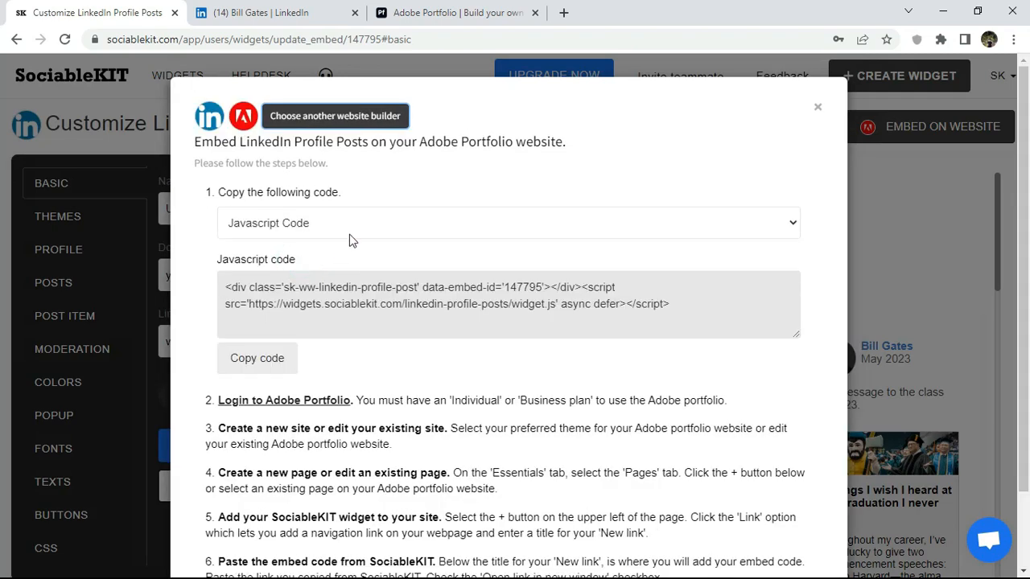
{"action": "left_click", "coordinate": [351, 234]}
{"action": "left_click", "coordinate": [338, 260]}
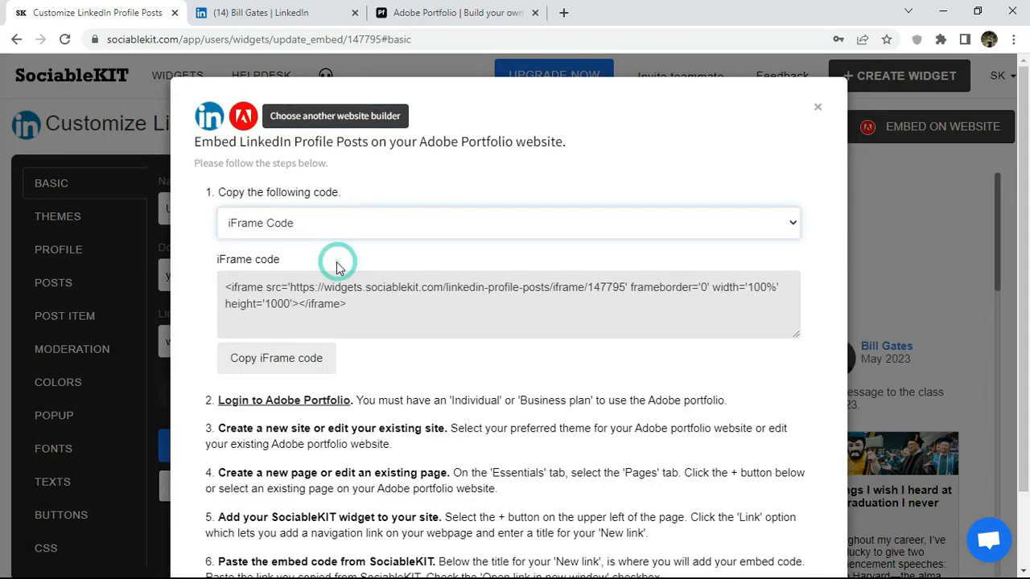
Copy the widget's iFrame code, switch to the Adobe Portfolio editor and add an embed block below the "Edit This Button" button
{"action": "left_click", "coordinate": [271, 354]}
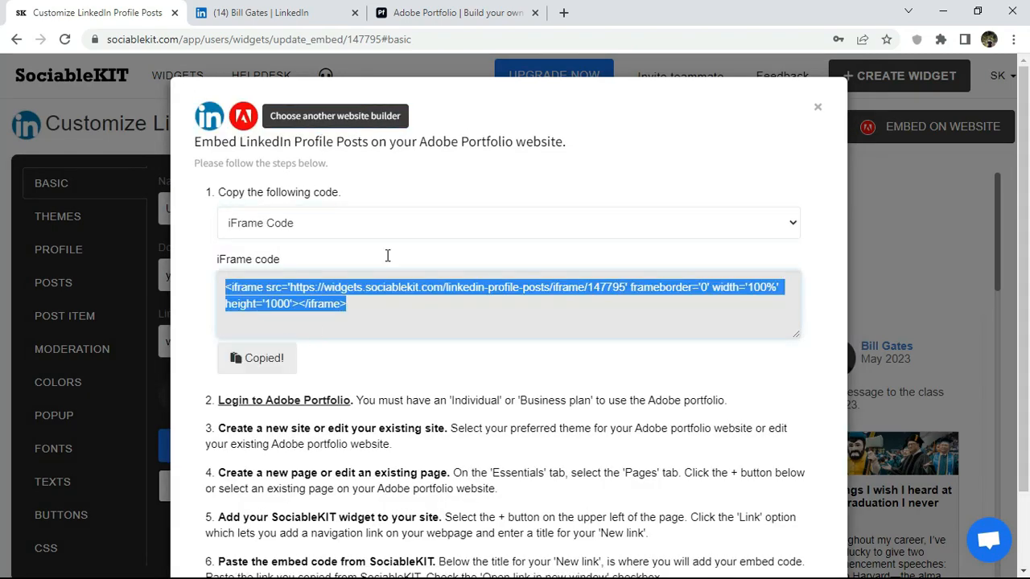
{"action": "left_click", "coordinate": [472, 24]}
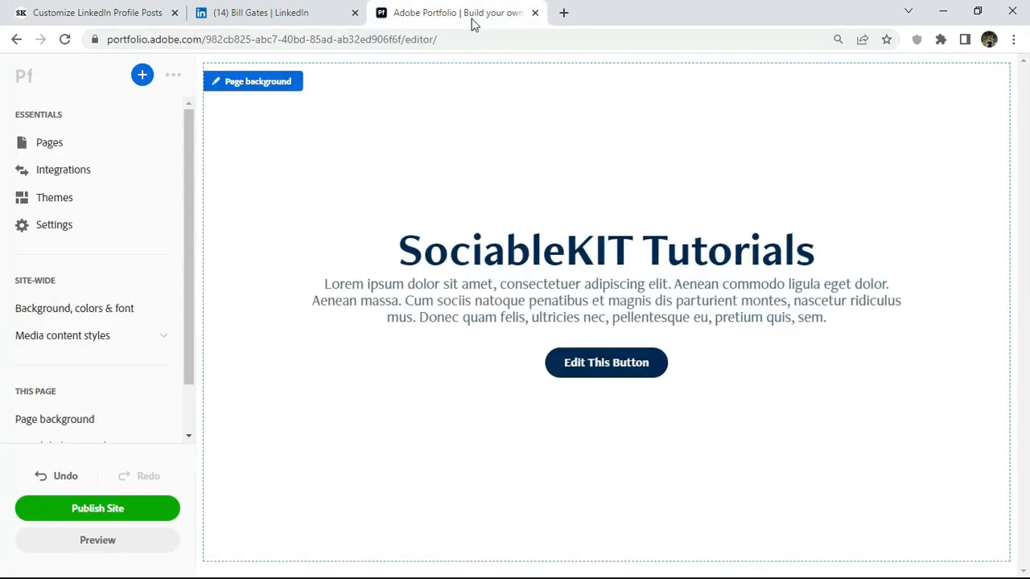
{"action": "mouse_move", "coordinate": [608, 411]}
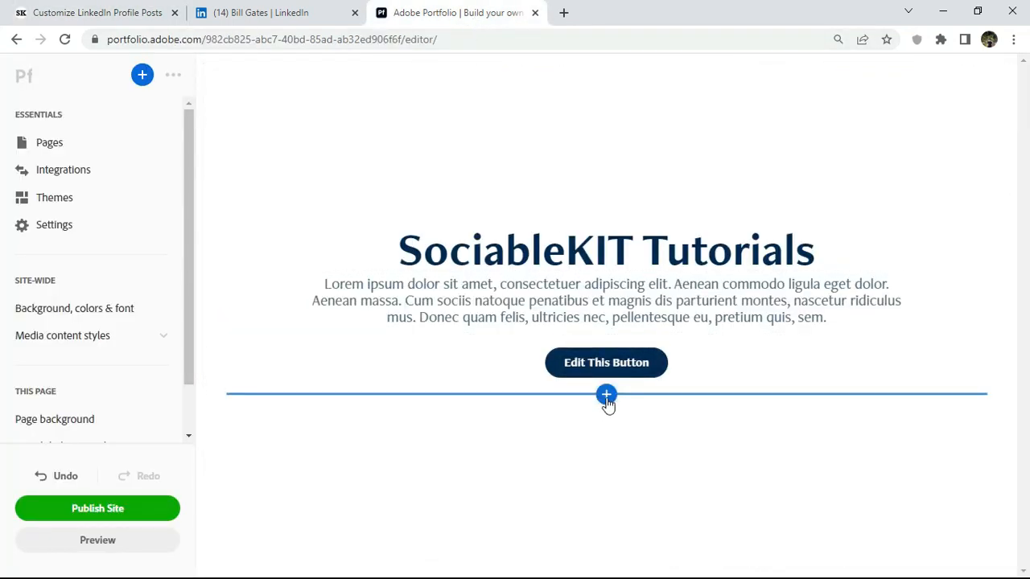
{"action": "left_click", "coordinate": [607, 396]}
{"action": "left_click", "coordinate": [664, 475]}
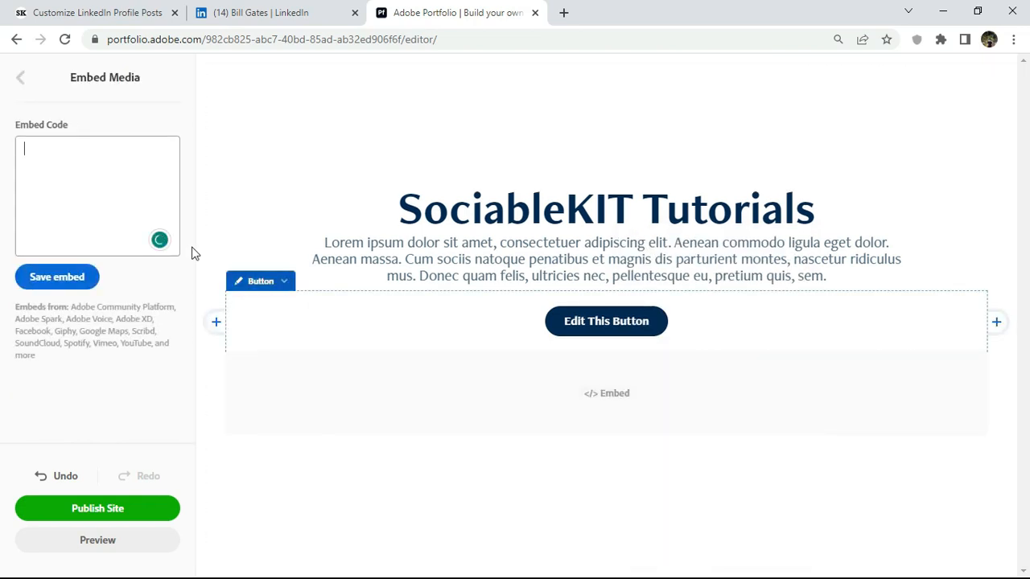
Paste the copied iFrame code as the embed code of the new block and save the embed
{"action": "right_click", "coordinate": [105, 172]}
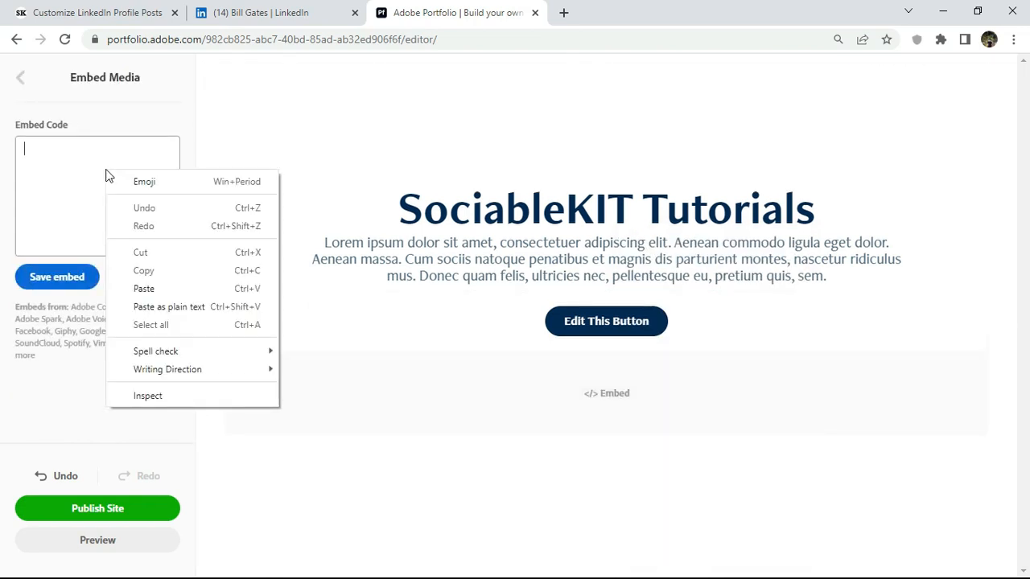
{"action": "left_click", "coordinate": [161, 291]}
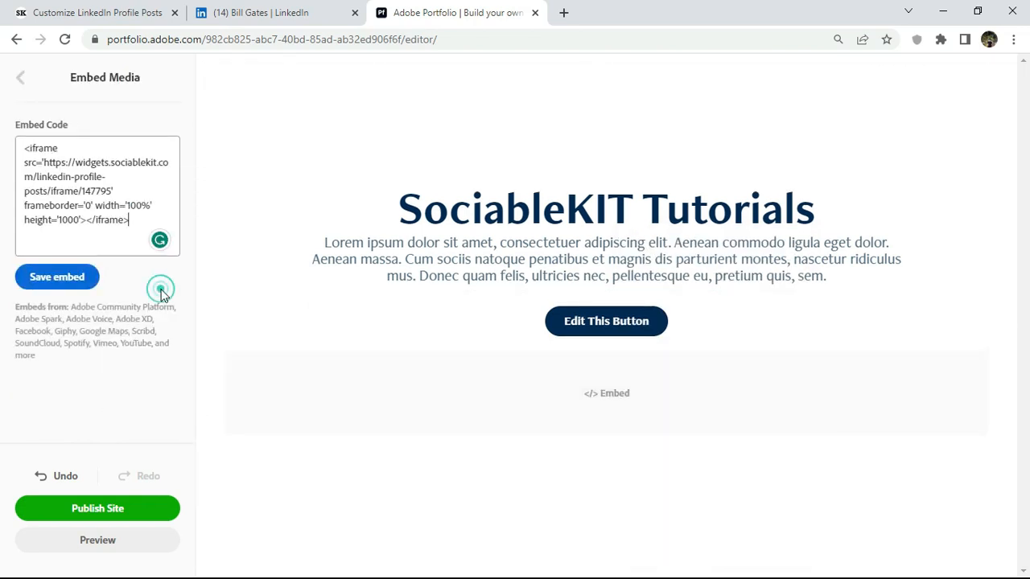
{"action": "left_click", "coordinate": [56, 282]}
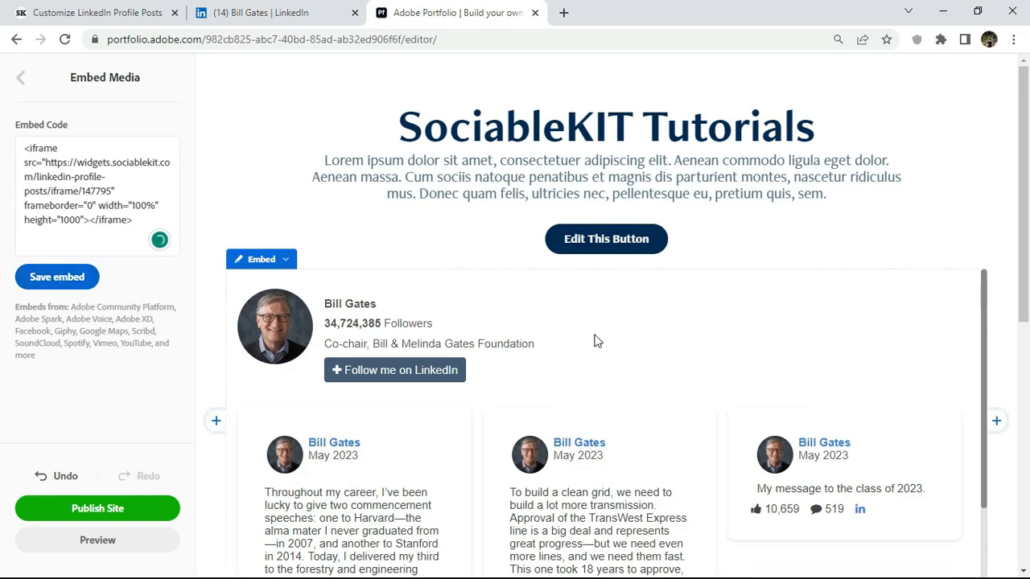
Preview the site and examine the embedded LinkedIn posts, opening the video post's popup and closing it again
{"action": "left_click_drag", "start_coordinate": [1021, 169], "coordinate": [1026, 145]}
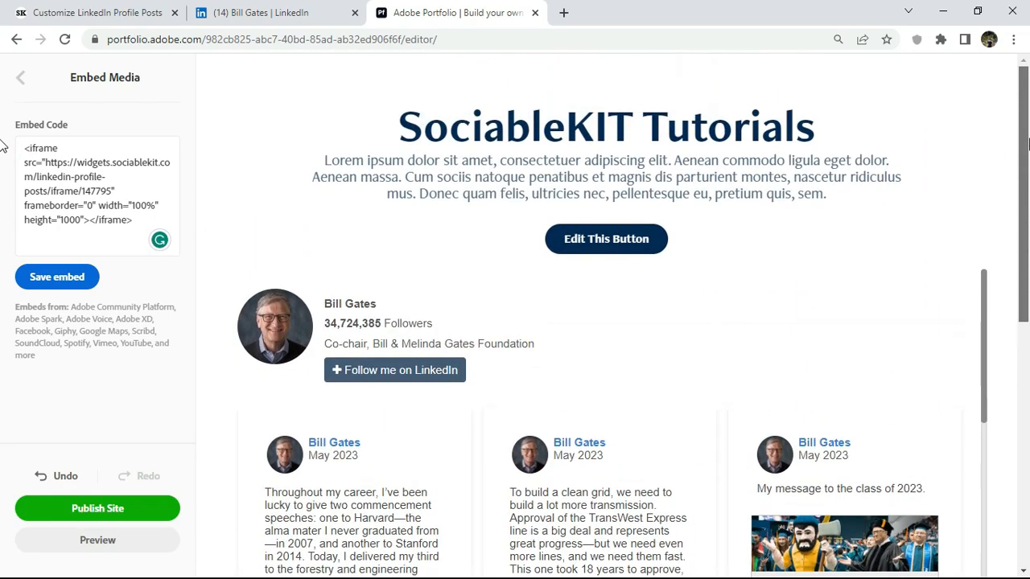
{"action": "left_click", "coordinate": [103, 547]}
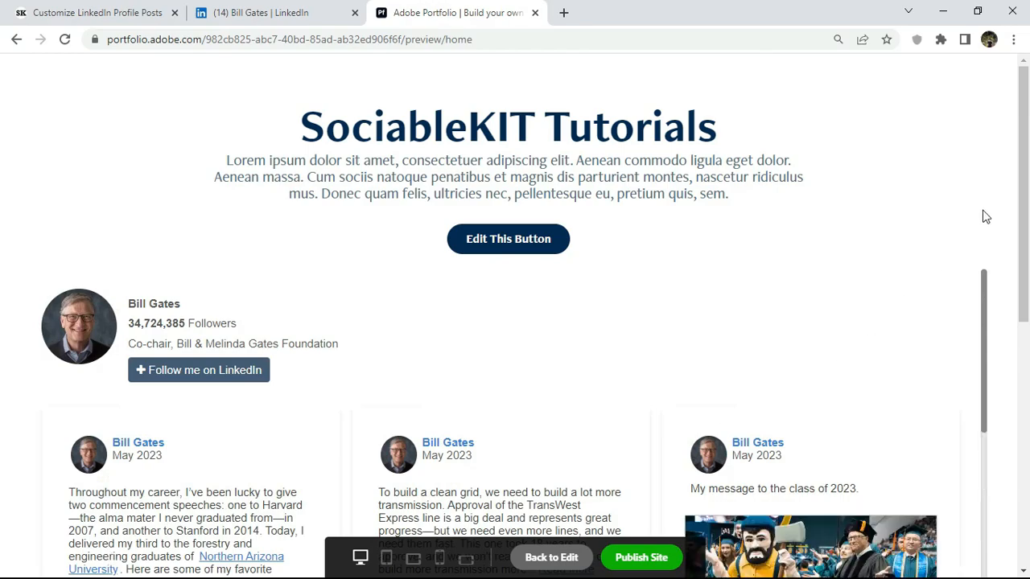
{"action": "scroll", "coordinate": [988, 193], "scroll_direction": "down", "scroll_amount": 3}
{"action": "left_click_drag", "start_coordinate": [985, 148], "coordinate": [969, 575]}
{"action": "left_click", "coordinate": [232, 339]}
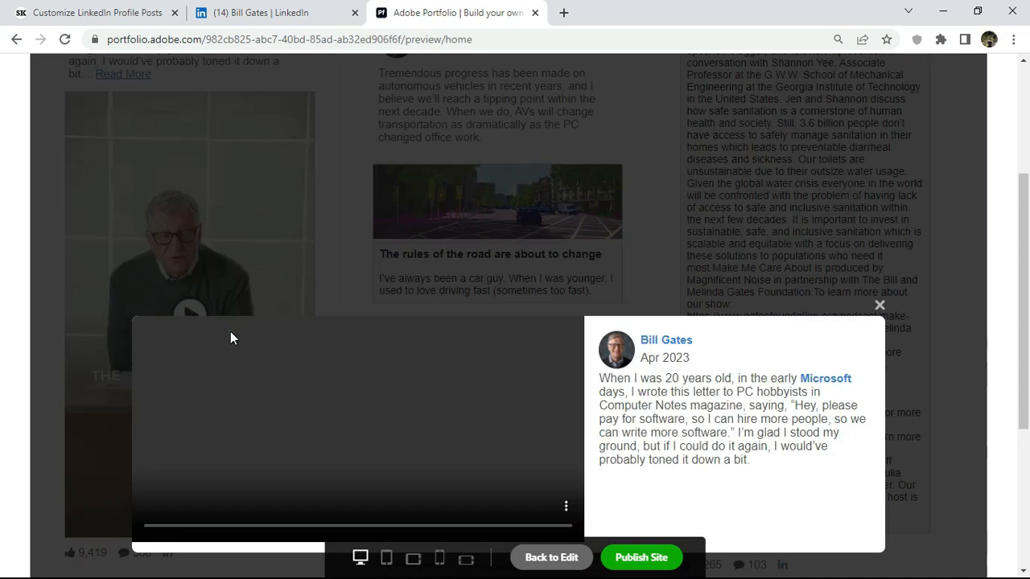
{"action": "left_click", "coordinate": [879, 315]}
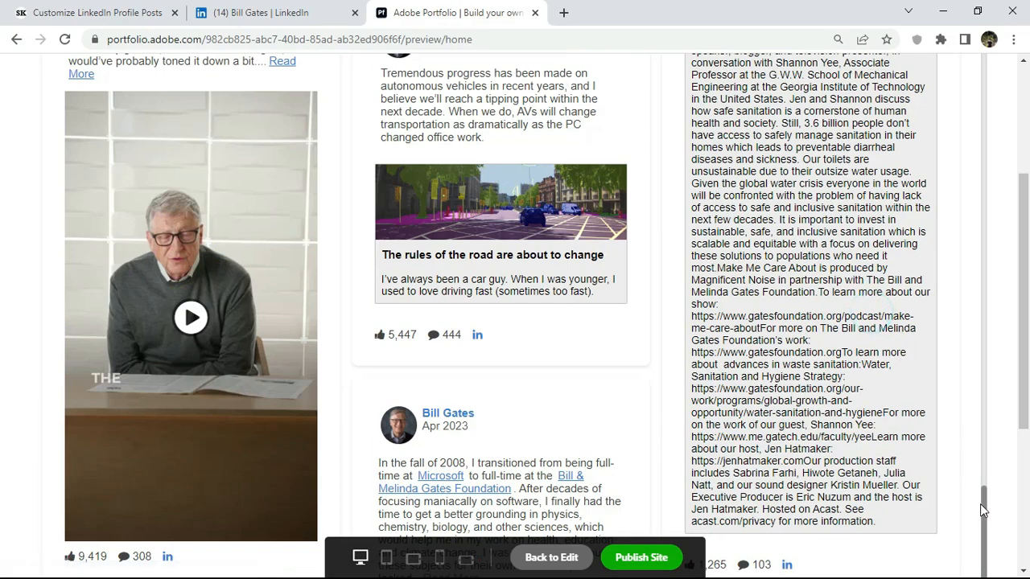
{"action": "left_click_drag", "start_coordinate": [984, 502], "coordinate": [1005, 56]}
{"action": "left_click_drag", "start_coordinate": [1027, 239], "coordinate": [1027, 121]}
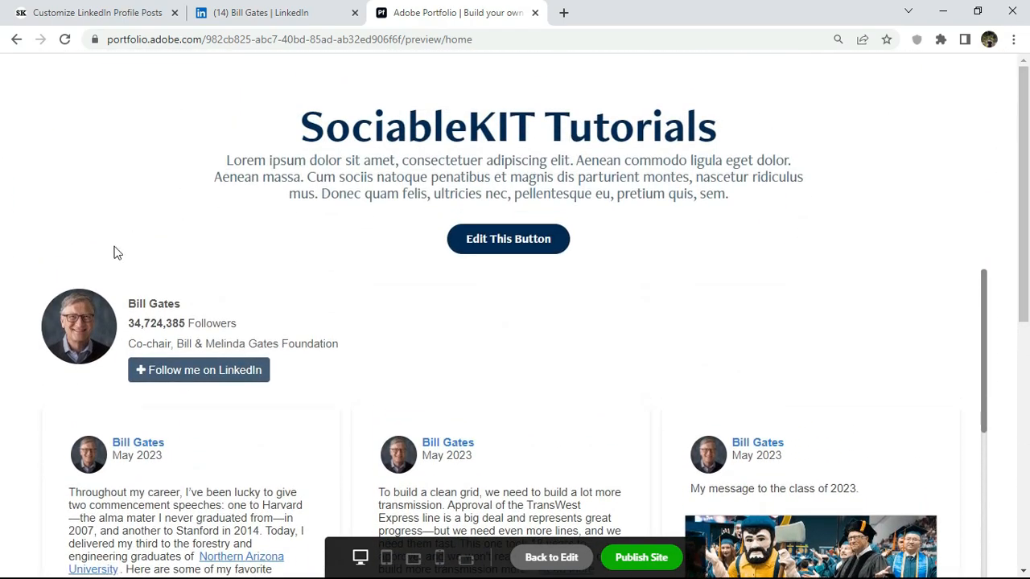
Open the LinkedIn profile from the name in the widget's header, view the profile page and close it
{"action": "left_click", "coordinate": [158, 312]}
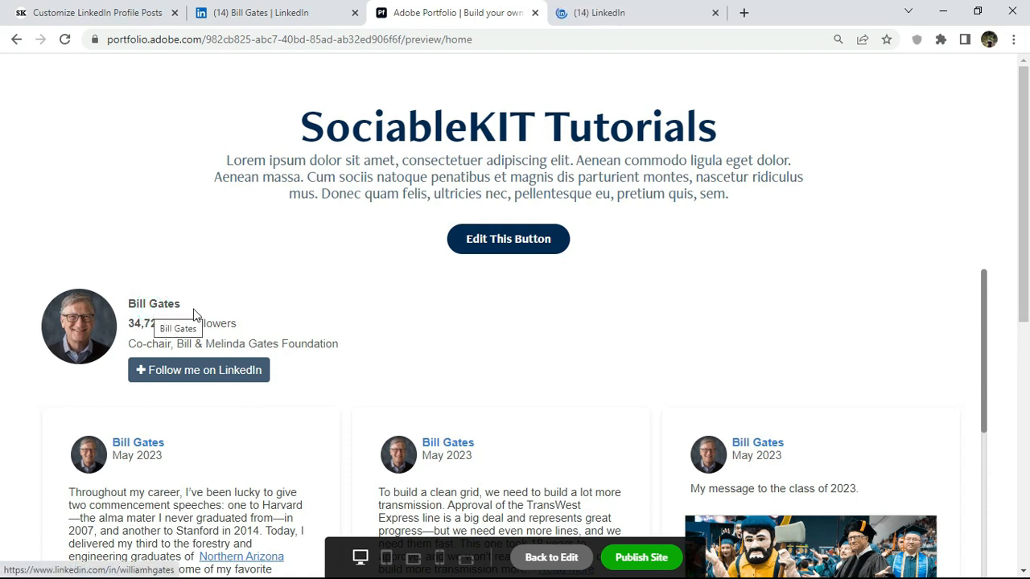
{"action": "left_click", "coordinate": [607, 23]}
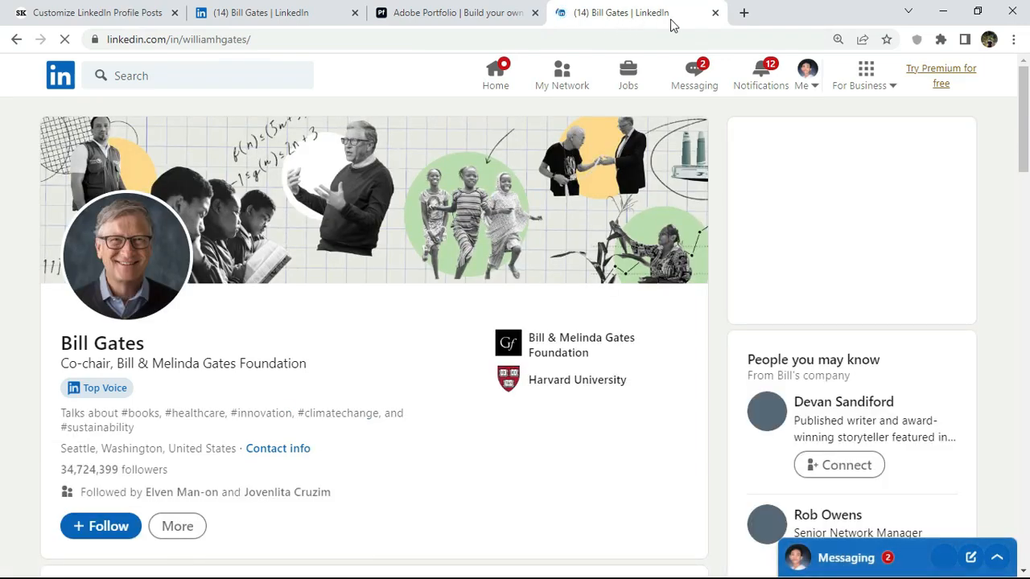
{"action": "left_click", "coordinate": [715, 13]}
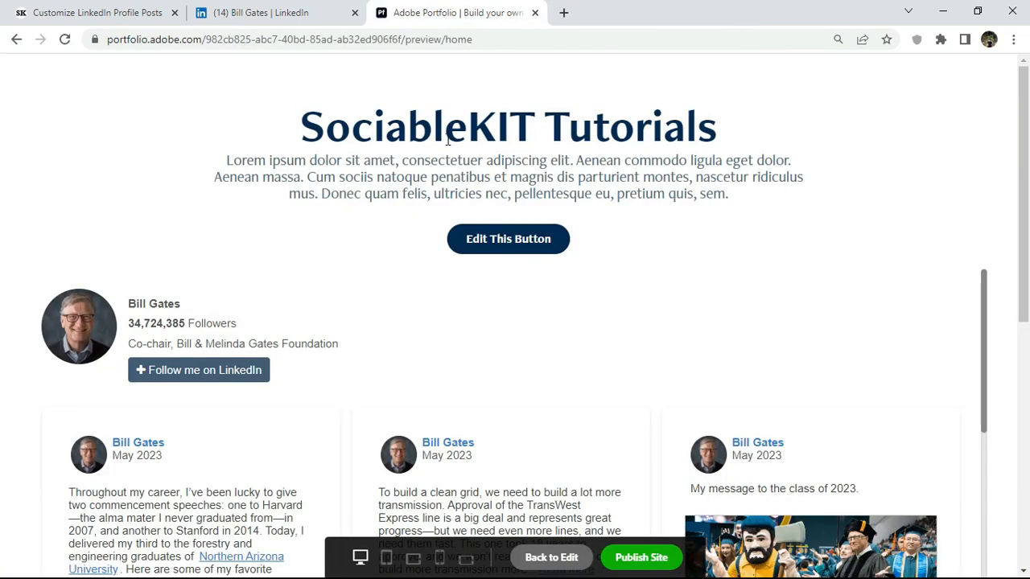